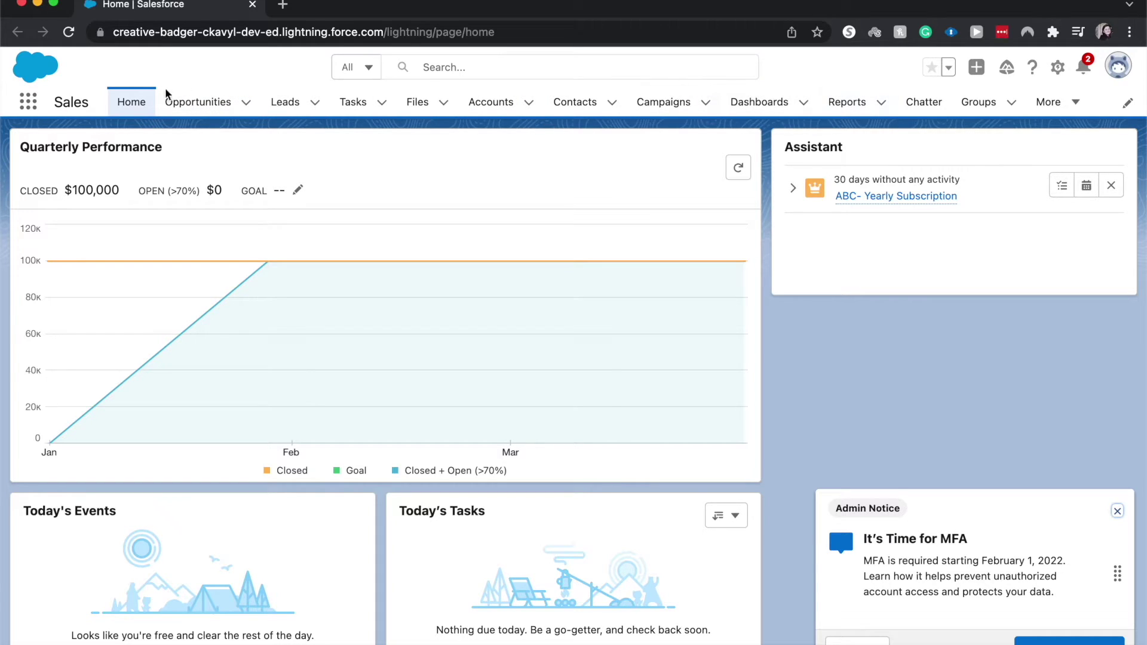
Step: Open the Reports area by searching 'Rep' in the App Launcher
click(28, 105)
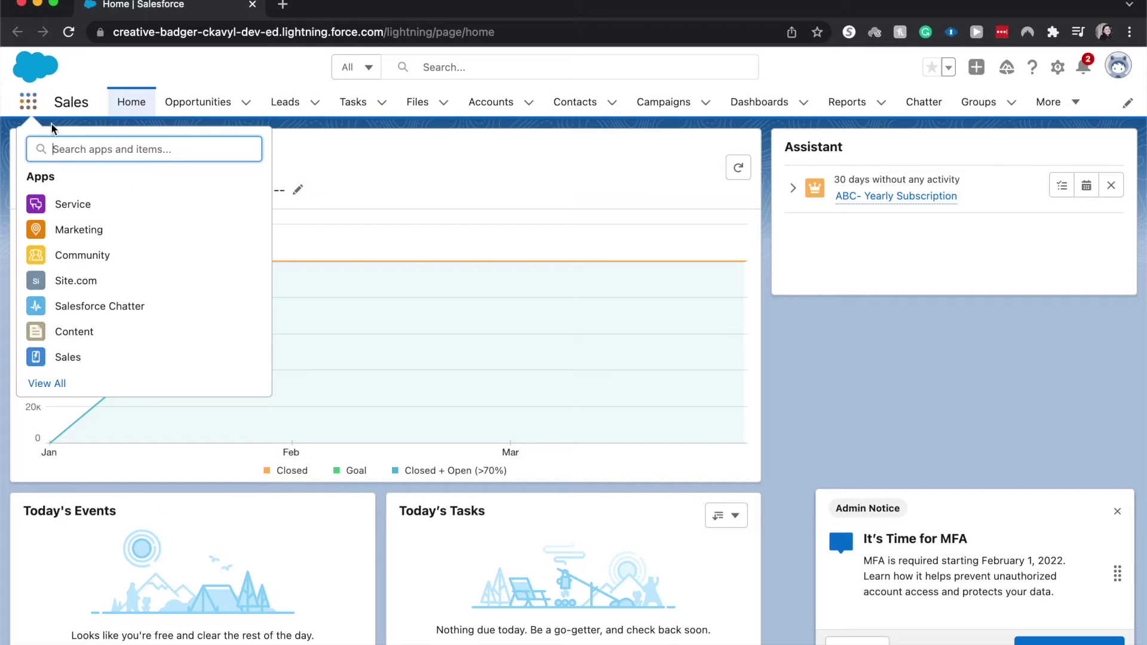
text(Rep)
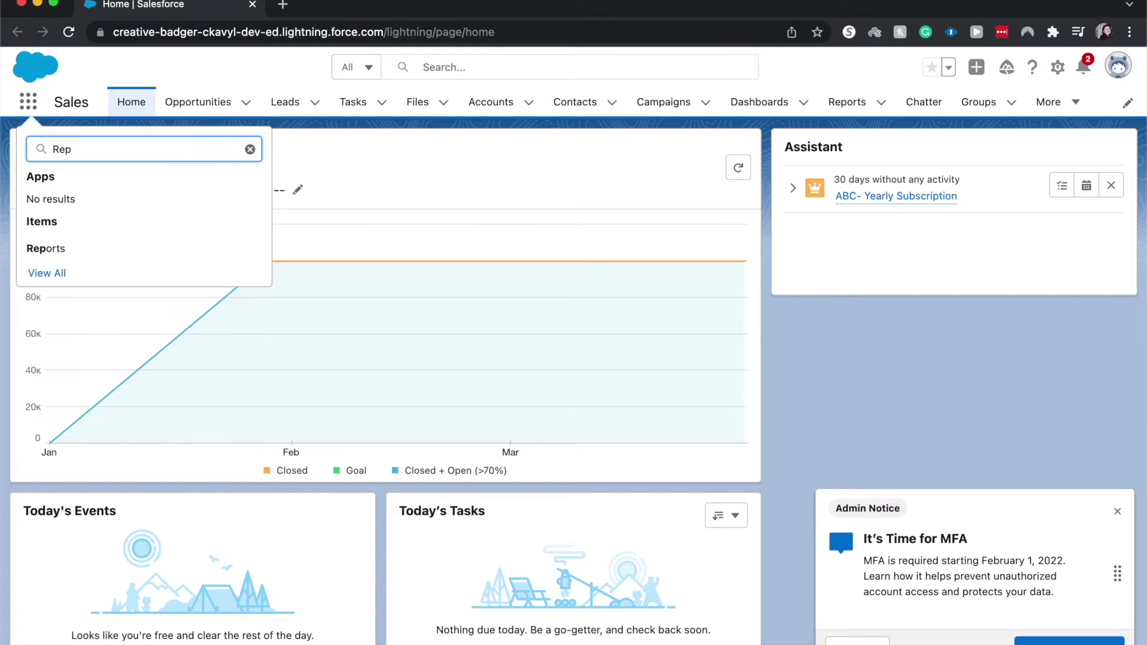
click(54, 245)
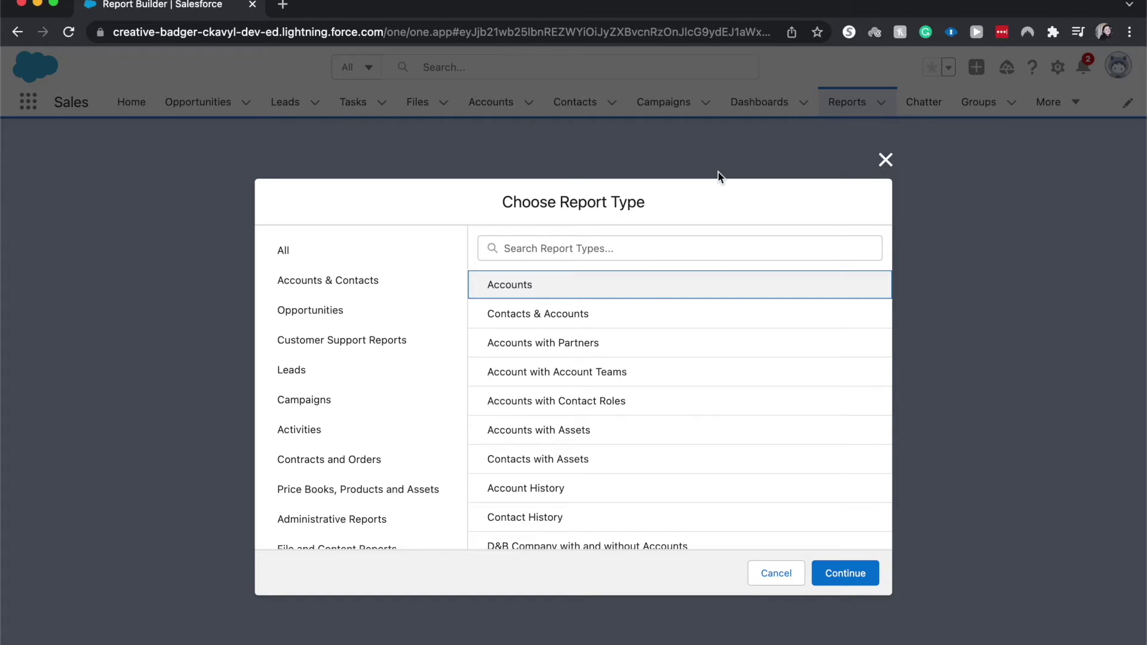
click(681, 243)
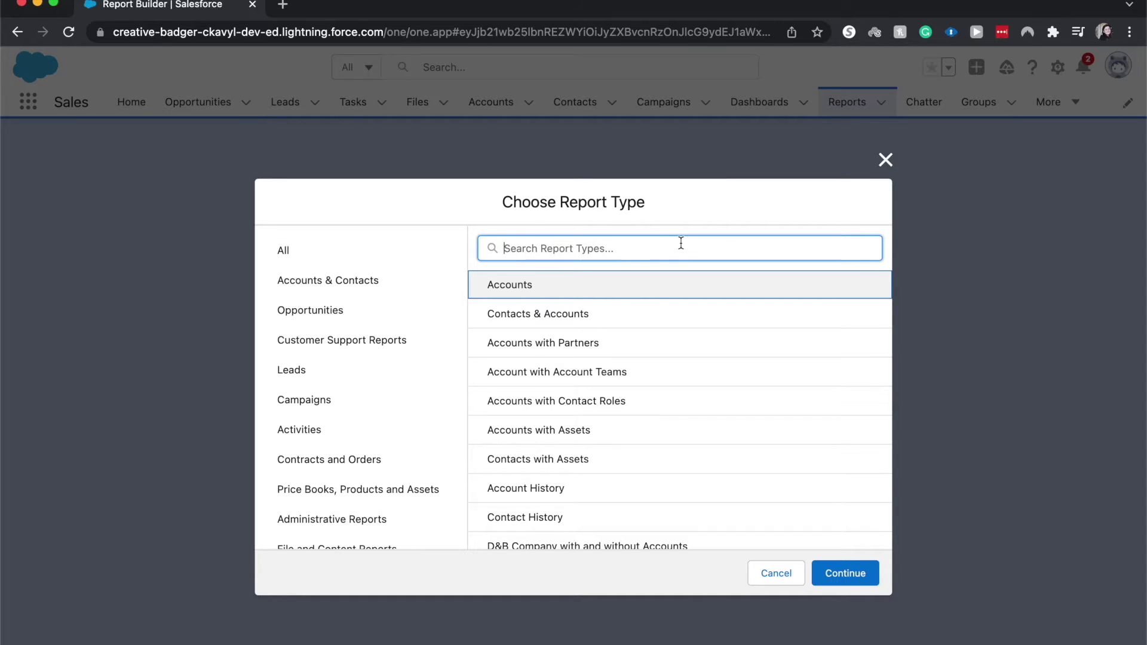
text(opp)
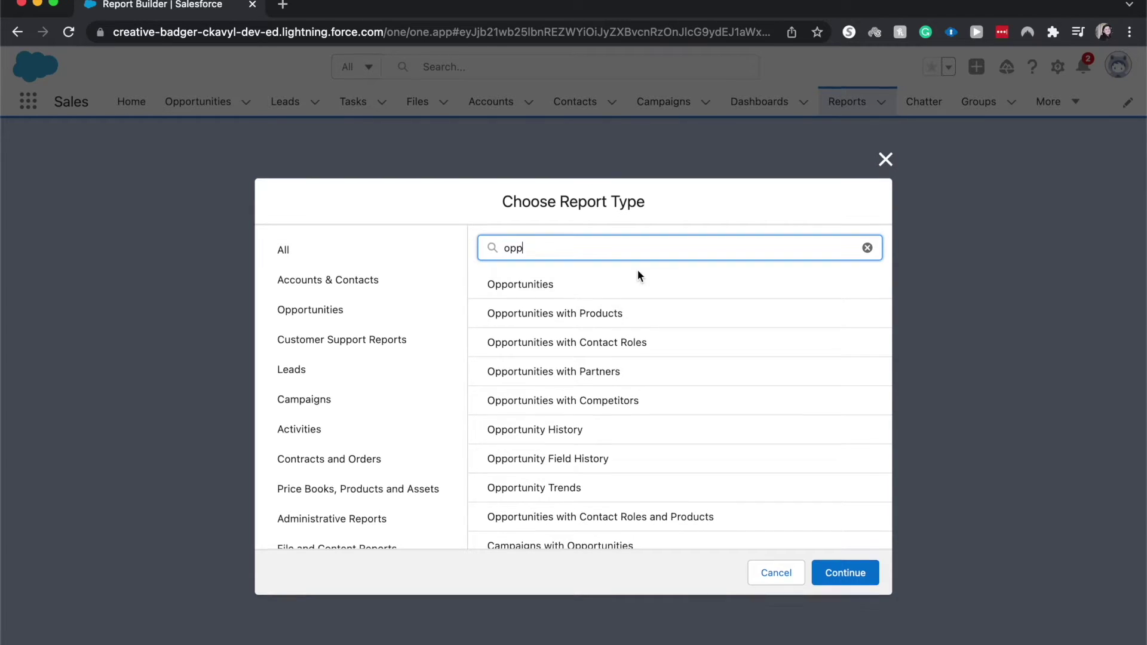
scroll(621, 298, down, 1)
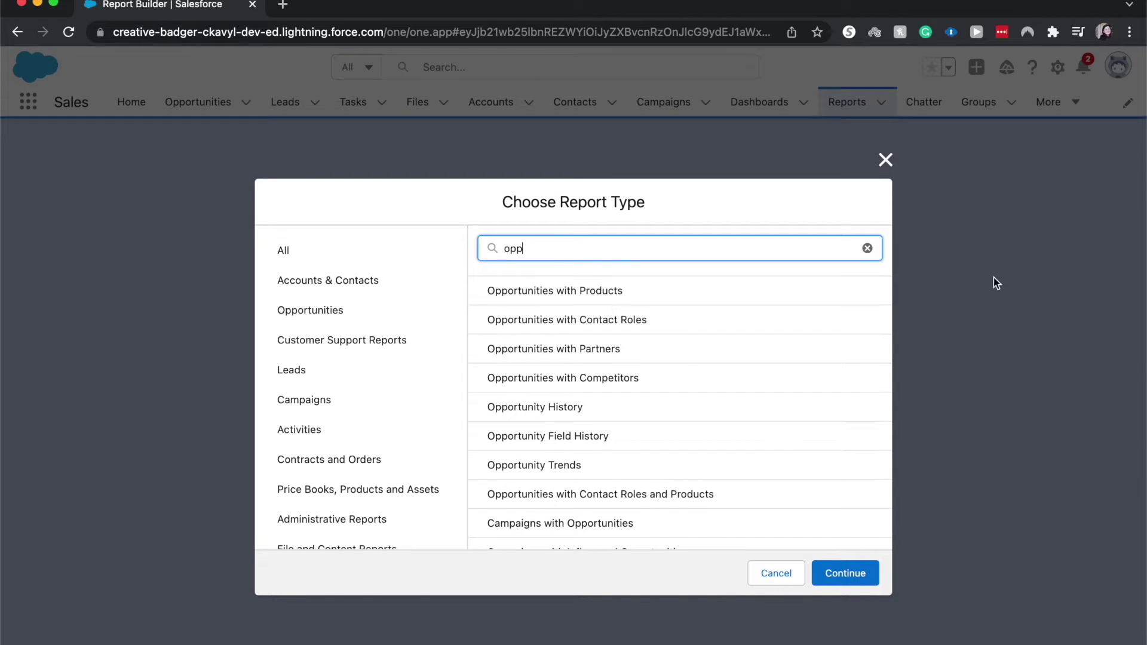
click(867, 248)
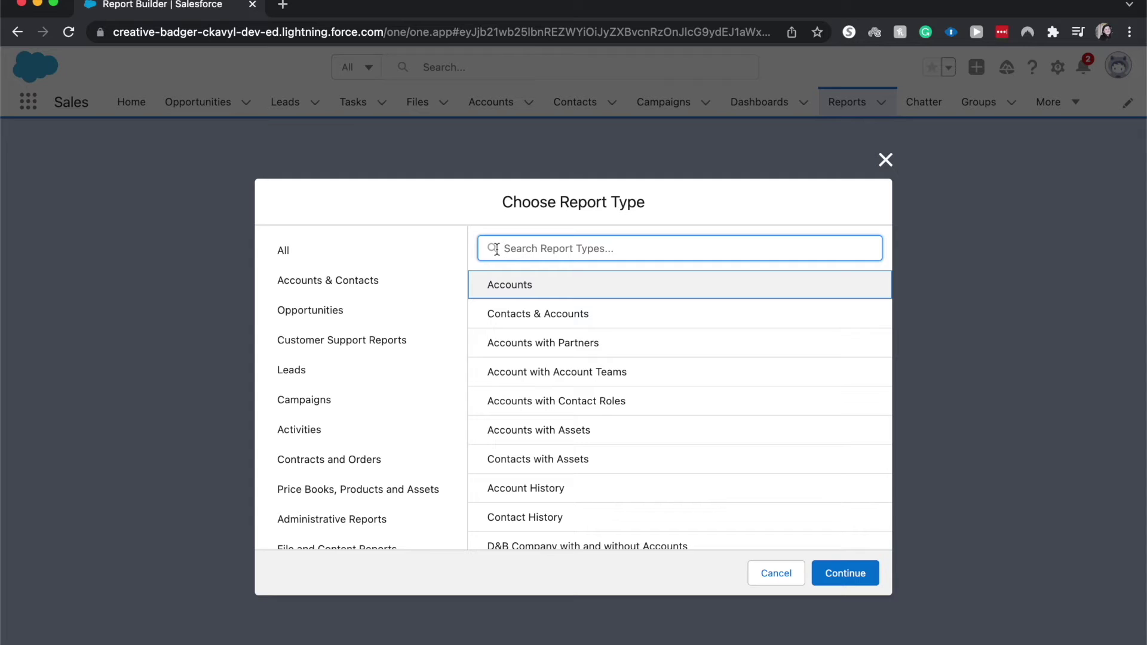
Step: Create a new report from the Opportunities report type and show its filters
text(opp)
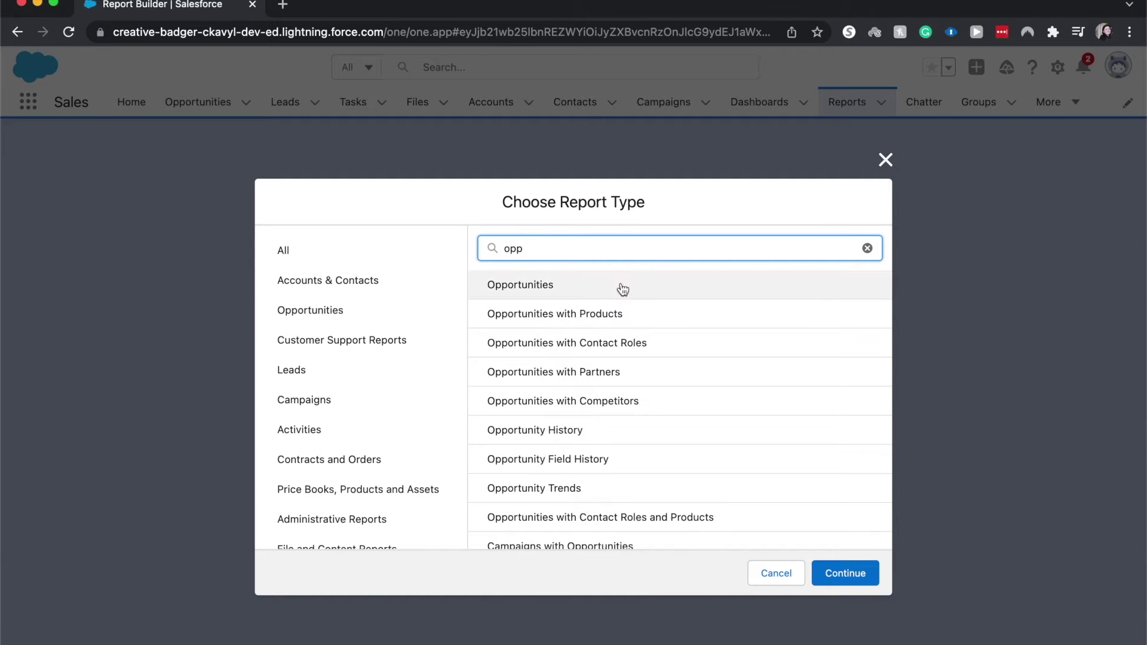
click(627, 291)
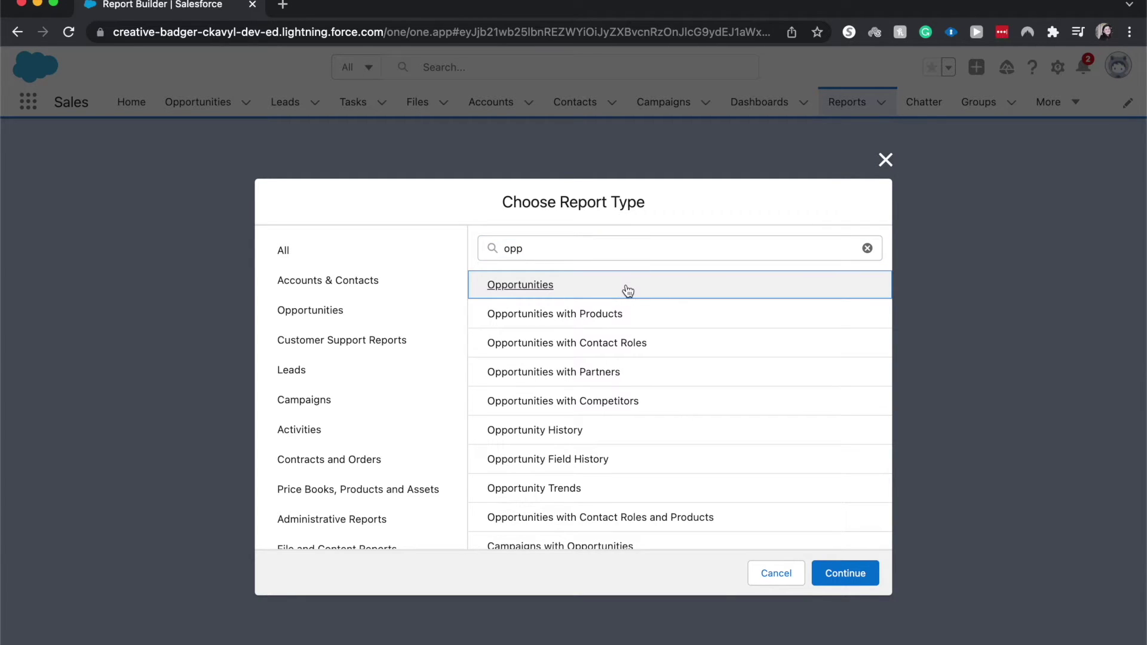
click(834, 574)
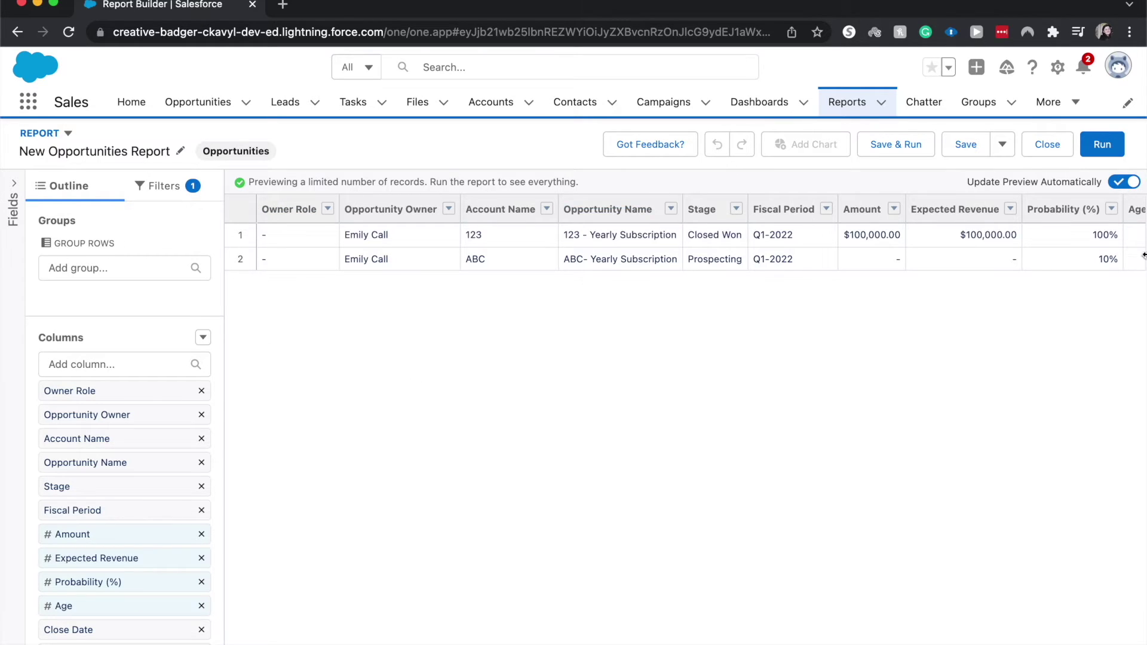
click(189, 195)
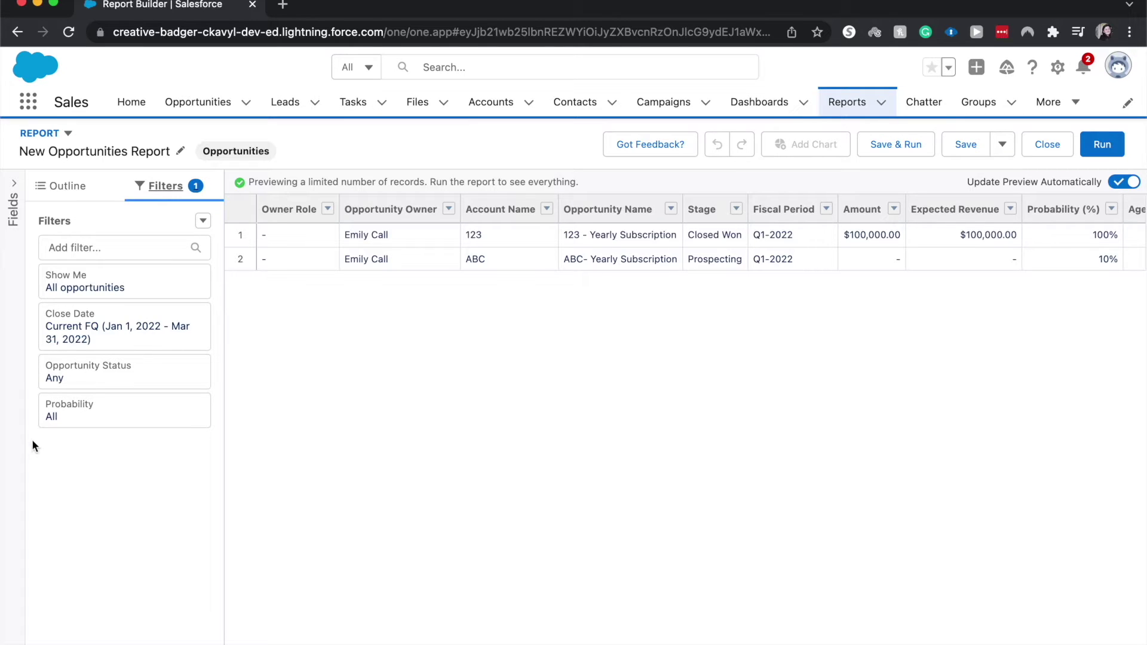
Step: Set the Close Date filter range to All Time and review the expanded opportunity list
click(54, 339)
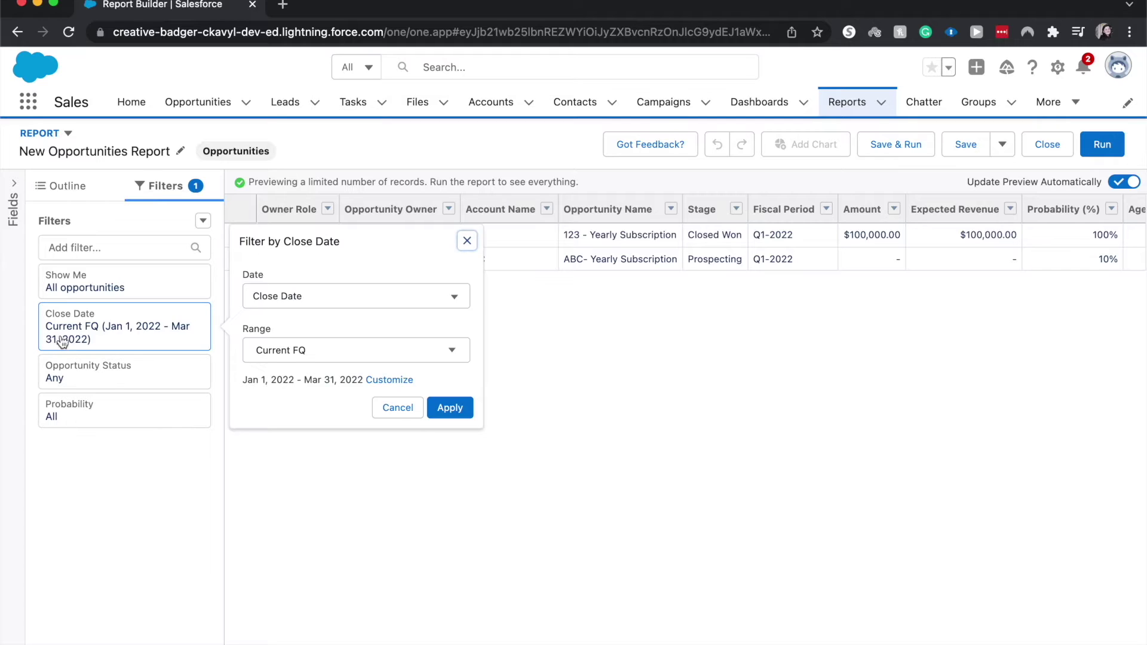
click(262, 348)
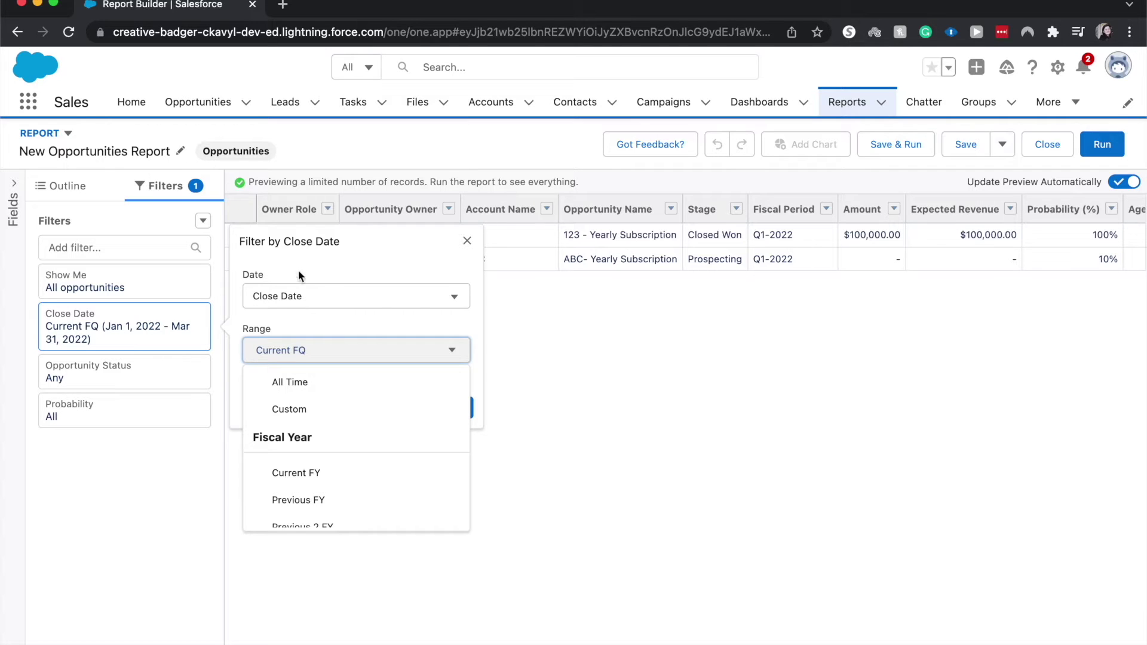
click(317, 384)
click(448, 412)
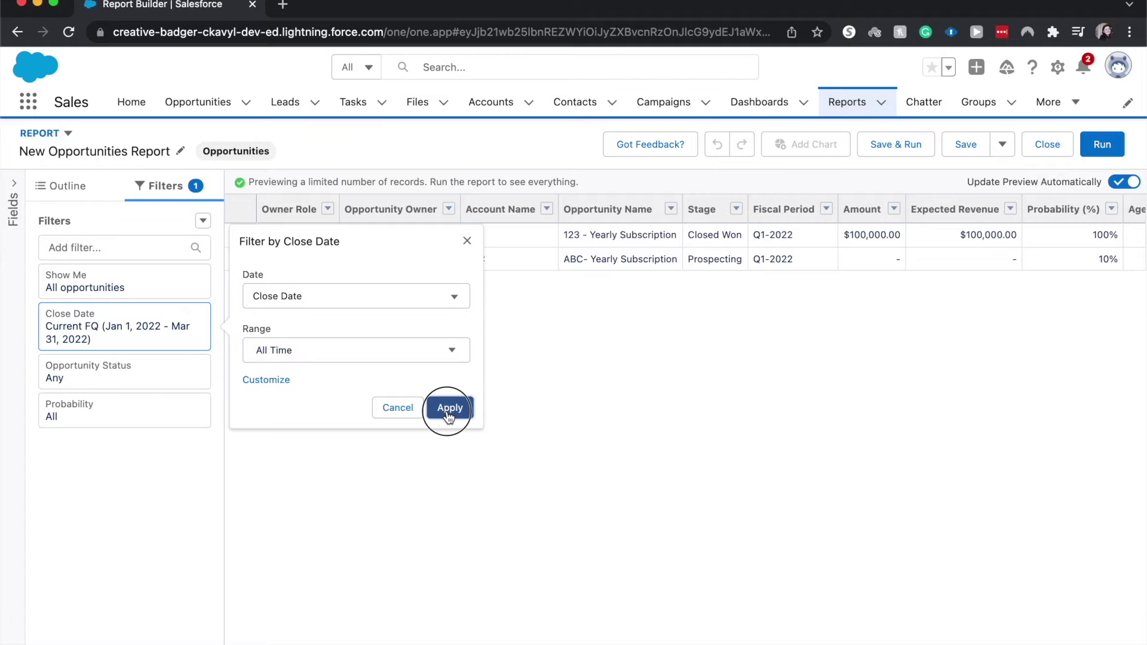
scroll(564, 420, down, 2)
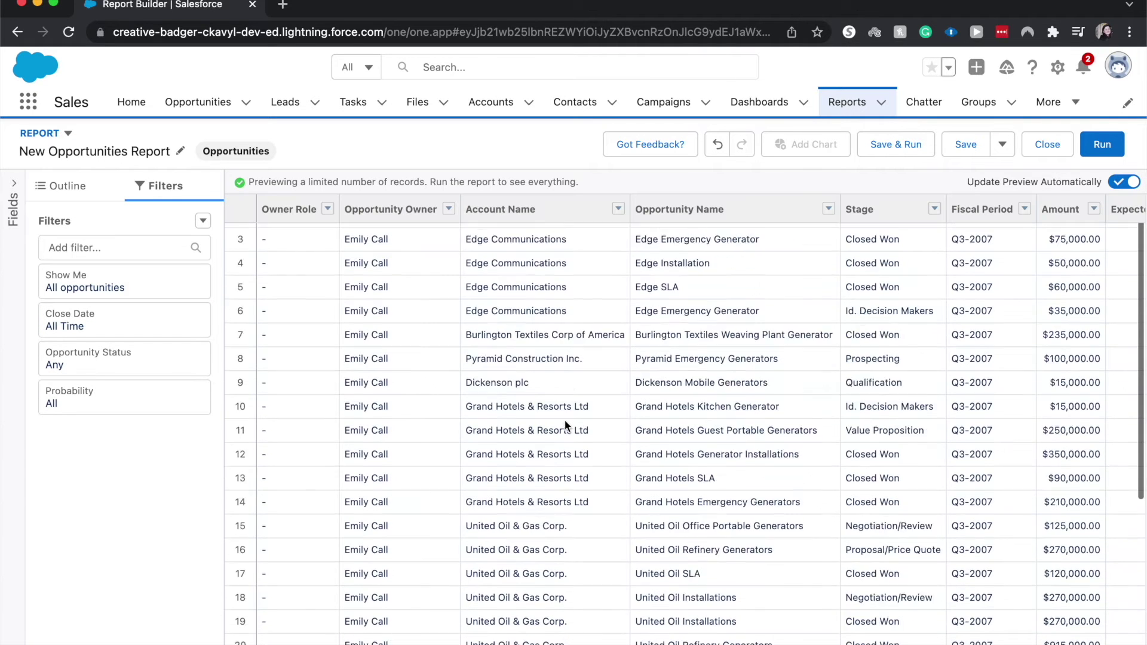
scroll(566, 426, down, 6)
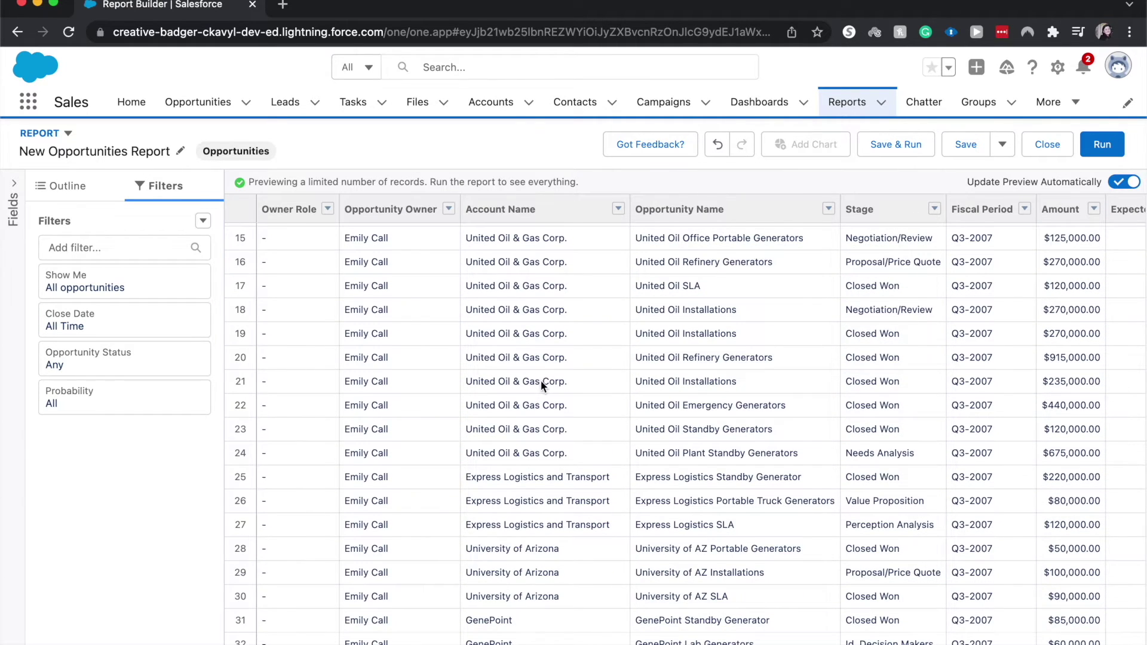
scroll(539, 381, up, 7)
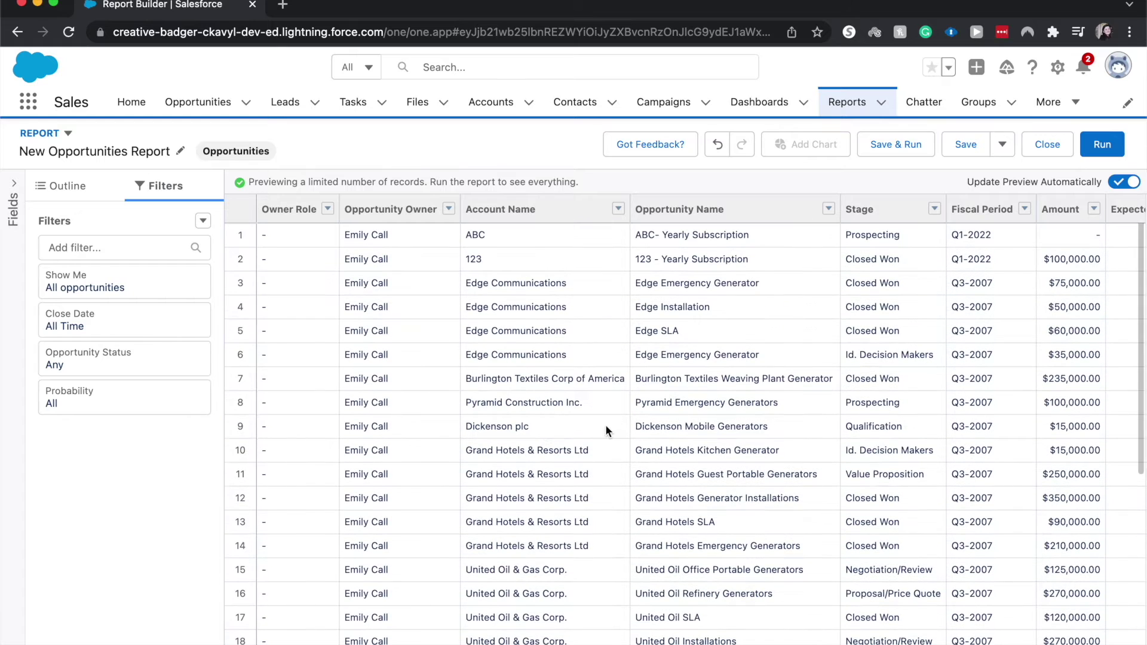
scroll(604, 430, right, 1)
scroll(605, 430, left, 1)
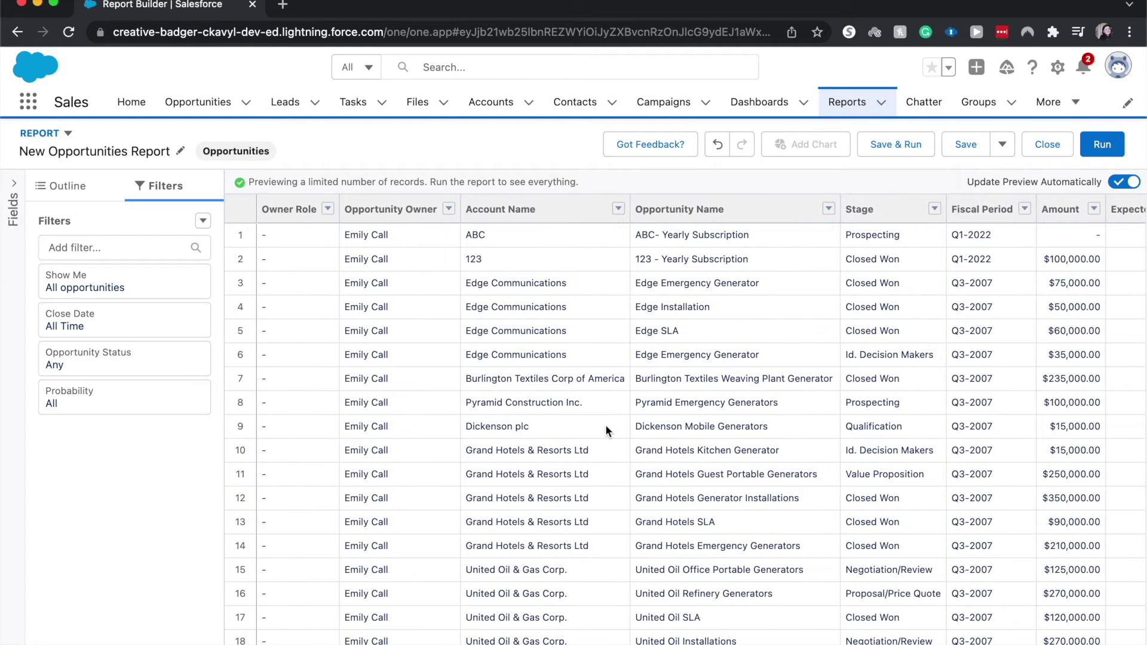
Step: Show the Outline panel and look over the preview's columns, from Owner Role to Close Date
click(51, 190)
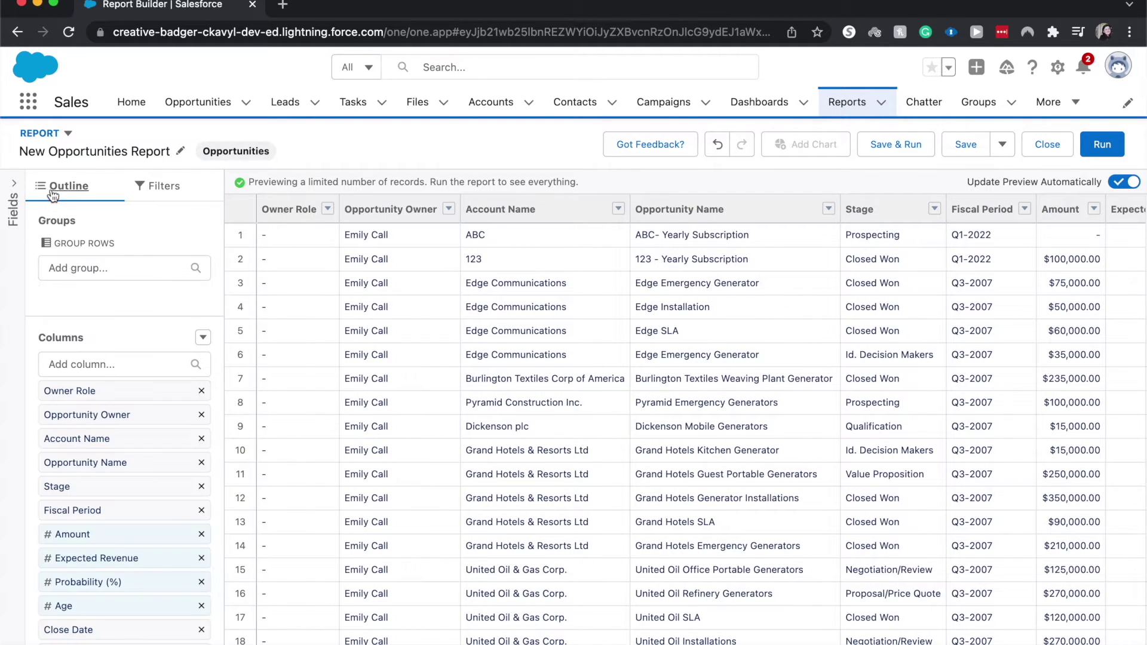
scroll(581, 279, right, 10)
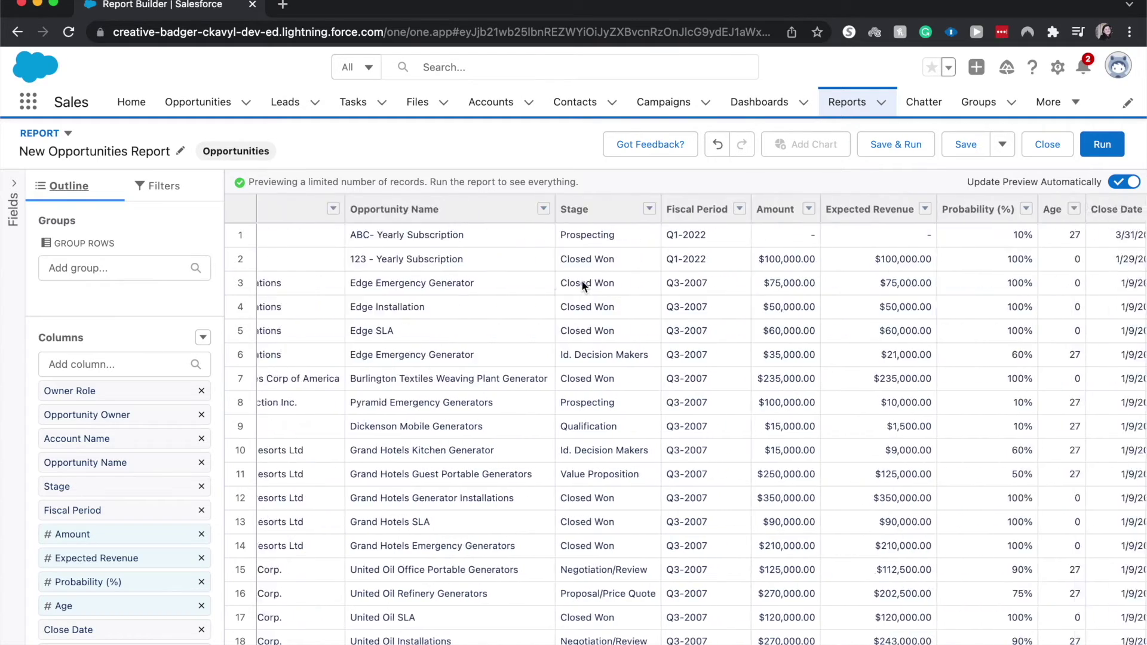
scroll(581, 279, left, 10)
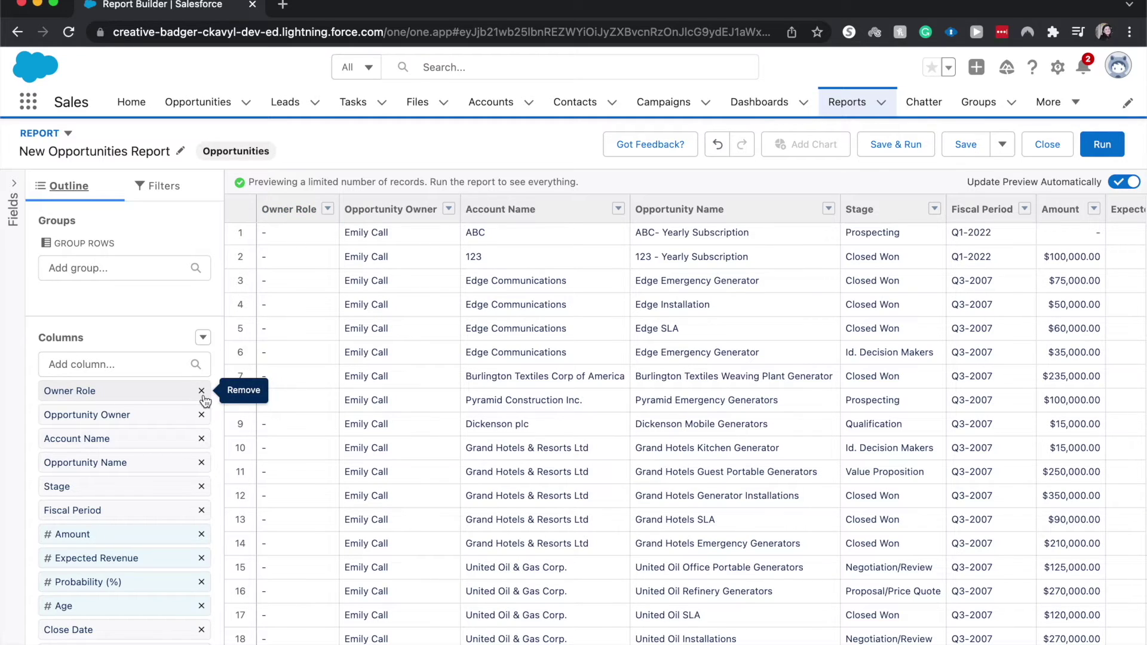
scroll(285, 474, down, 5)
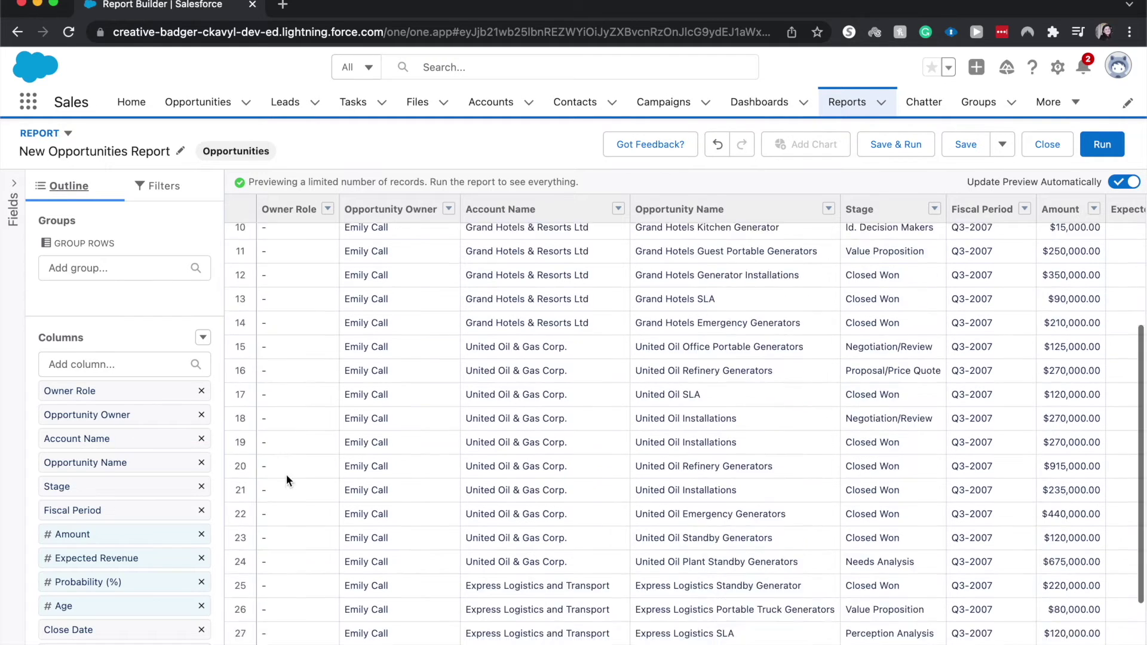
scroll(296, 282, up, 5)
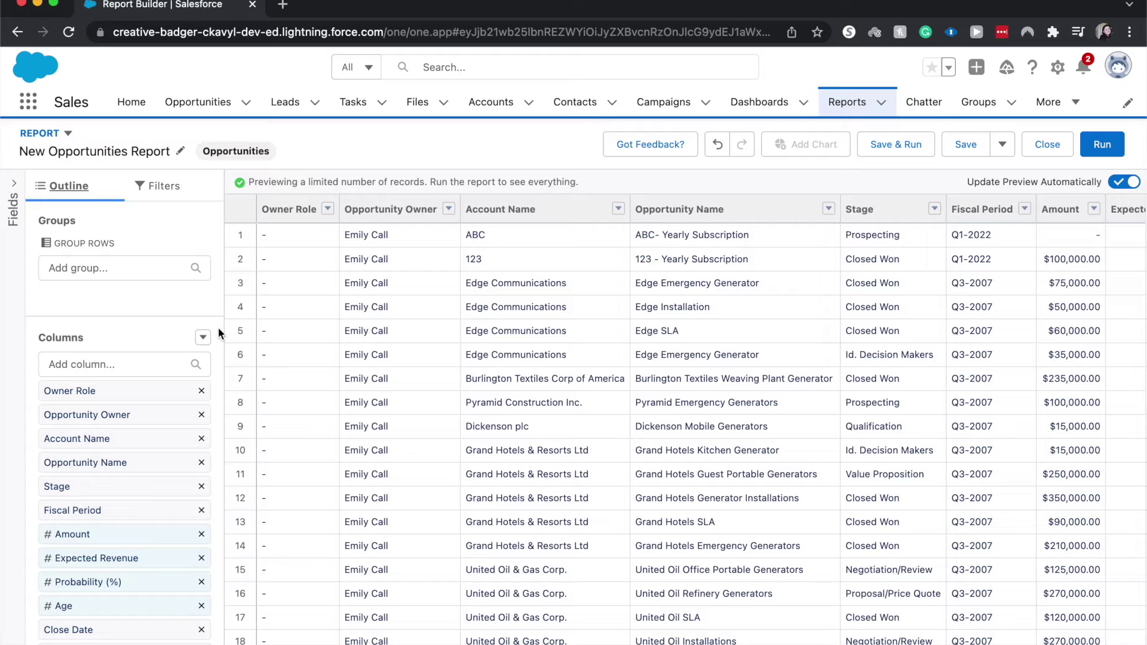
Step: Remove the Owner Role, Account Name, Fiscal Period, Probability (%) and Next Step columns
click(201, 391)
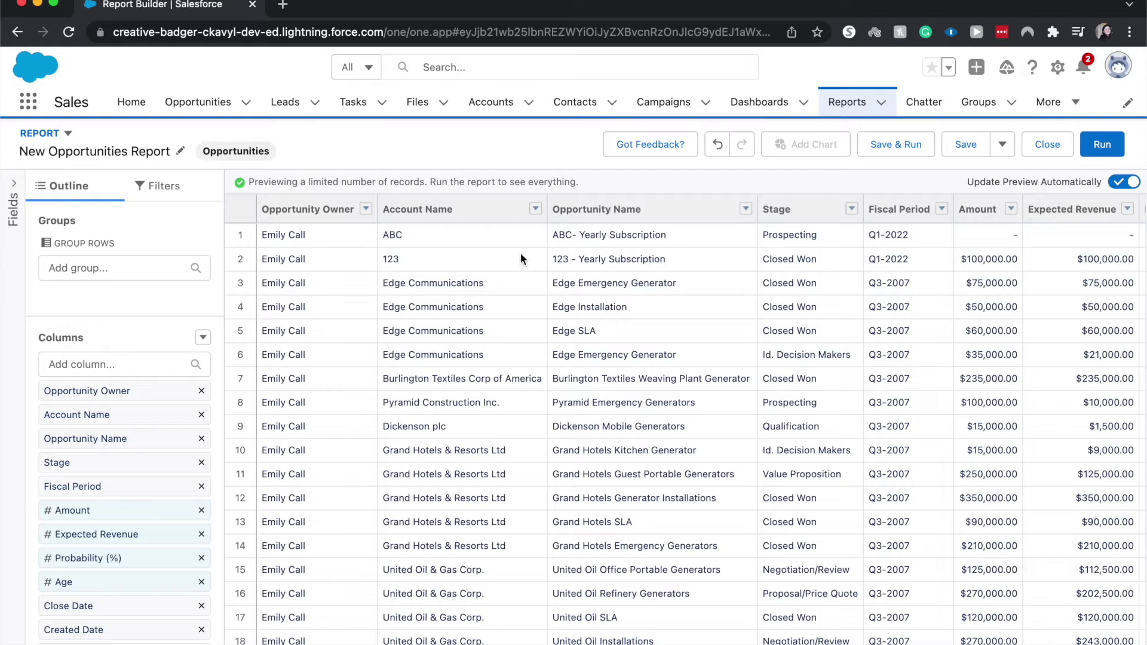
click(201, 414)
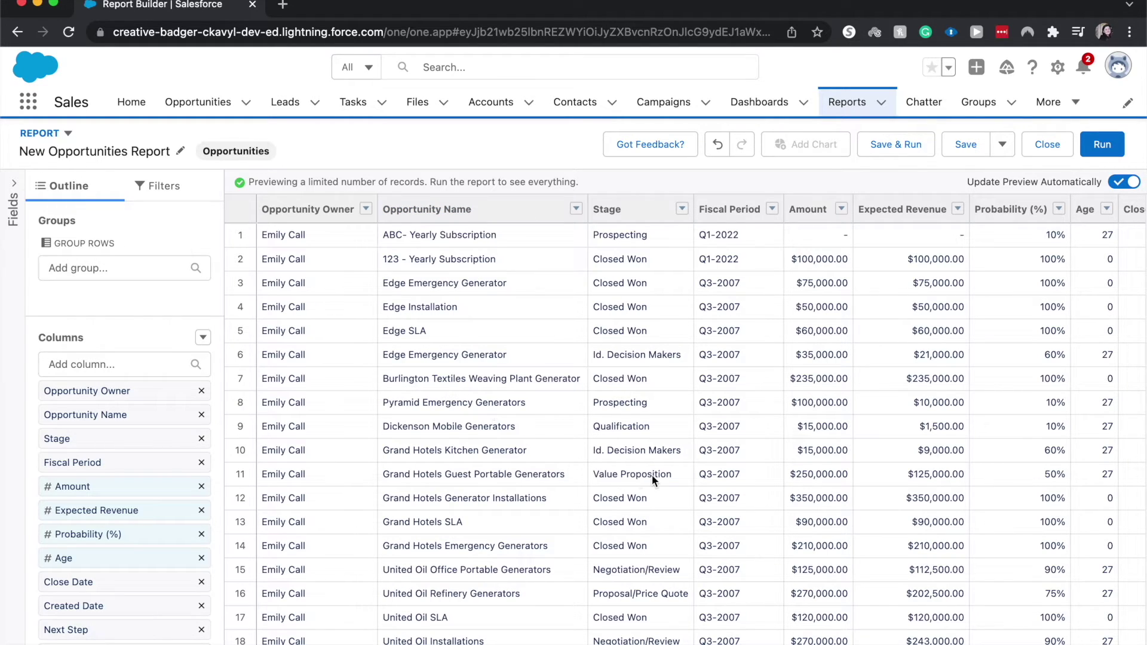
scroll(663, 364, right, 1)
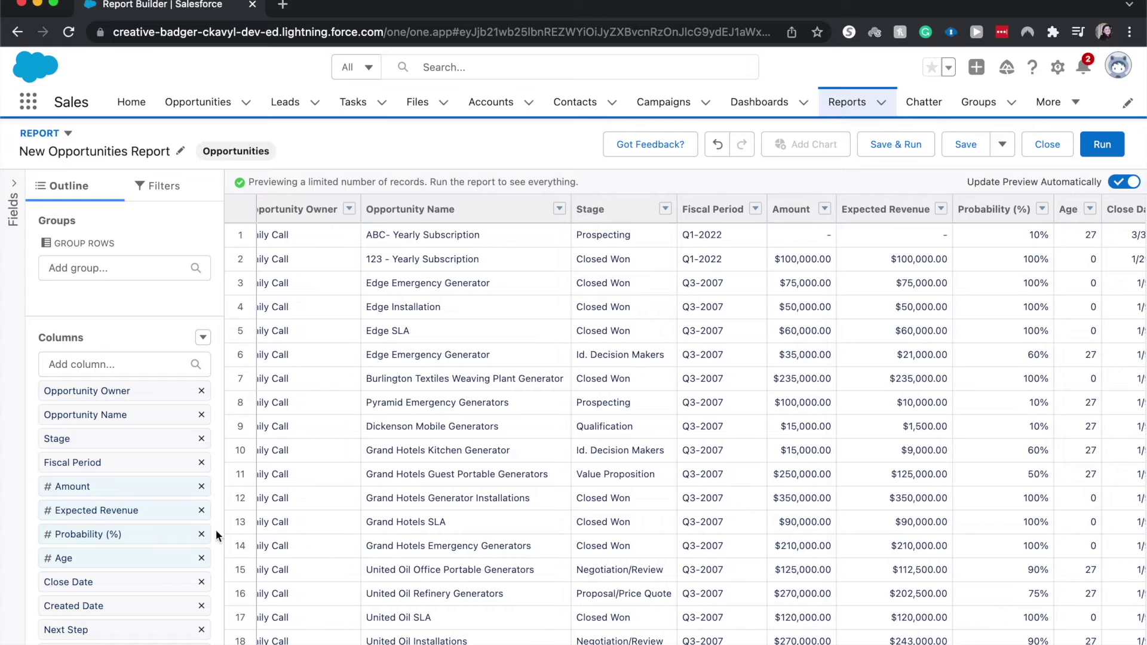
click(201, 463)
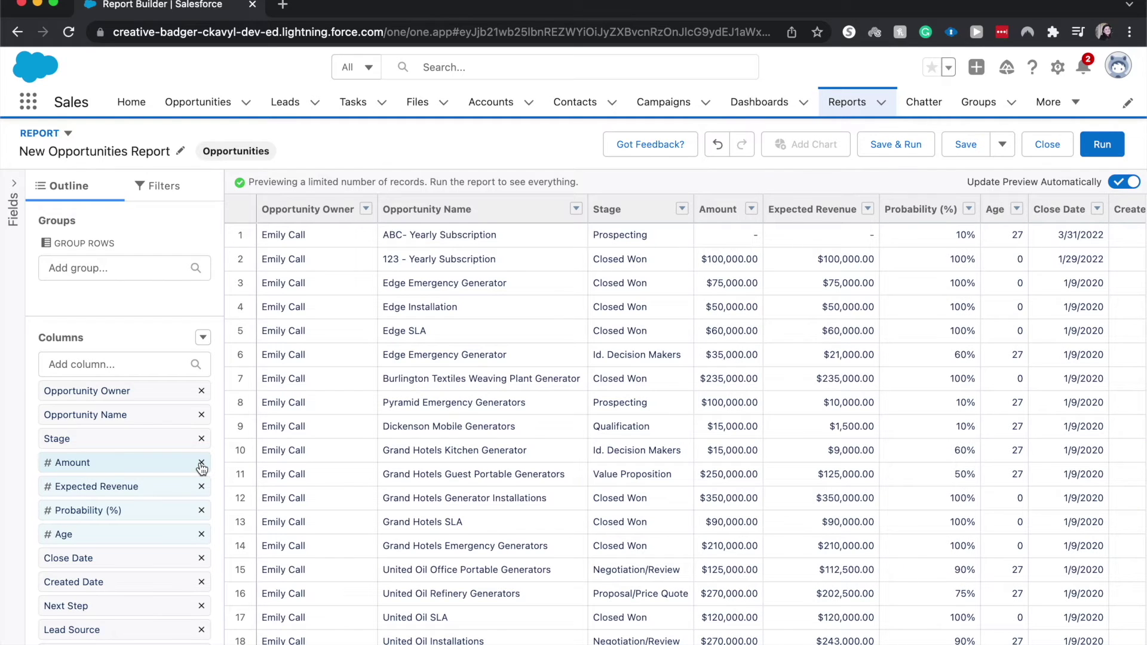
click(201, 510)
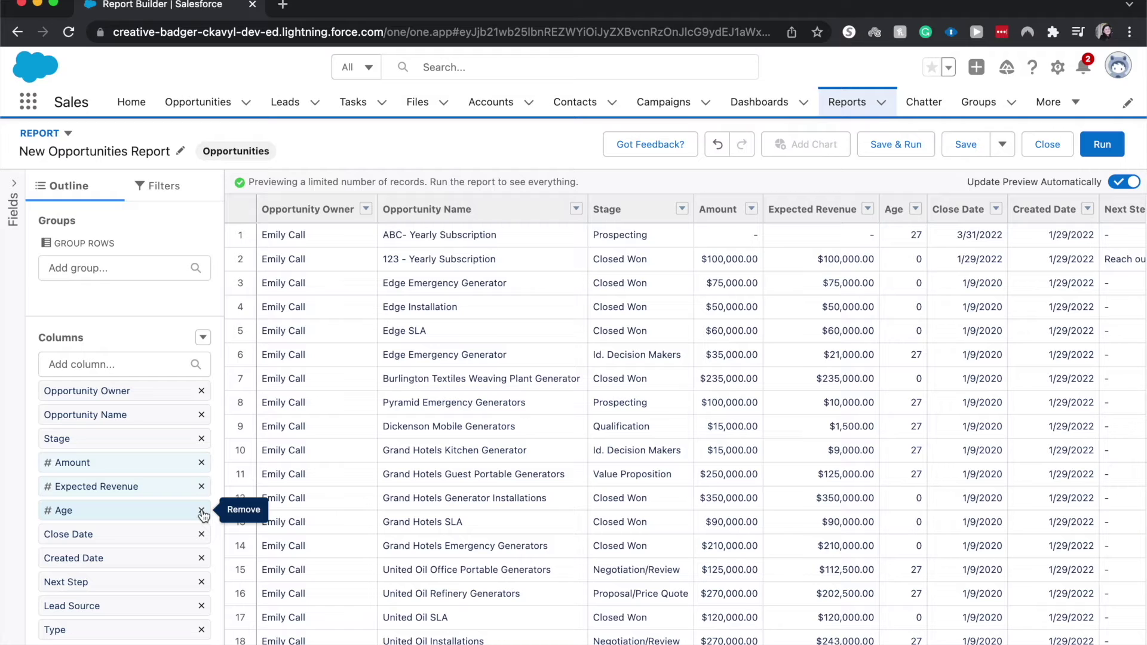
scroll(546, 352, right, 5)
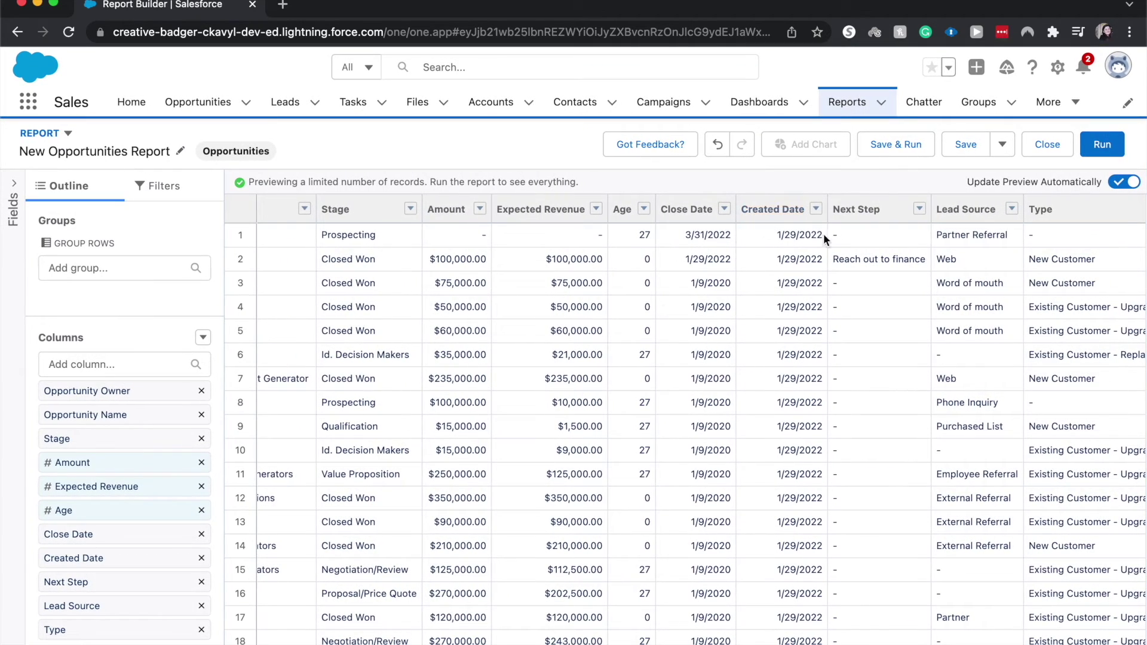
click(919, 208)
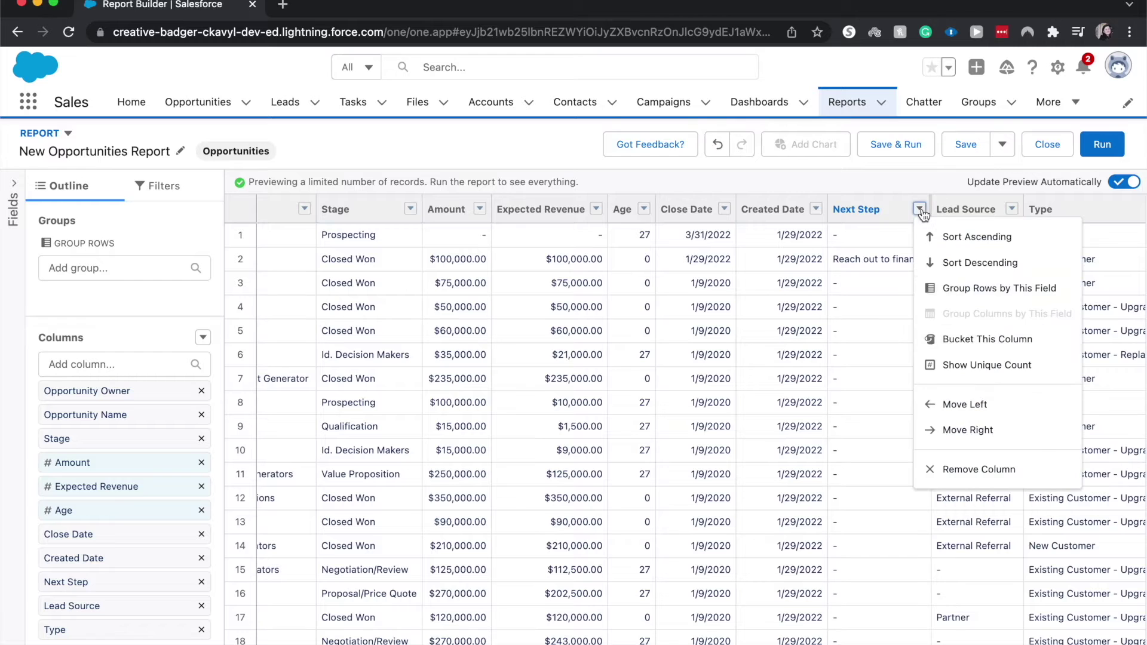
click(980, 479)
scroll(801, 611, right, 5)
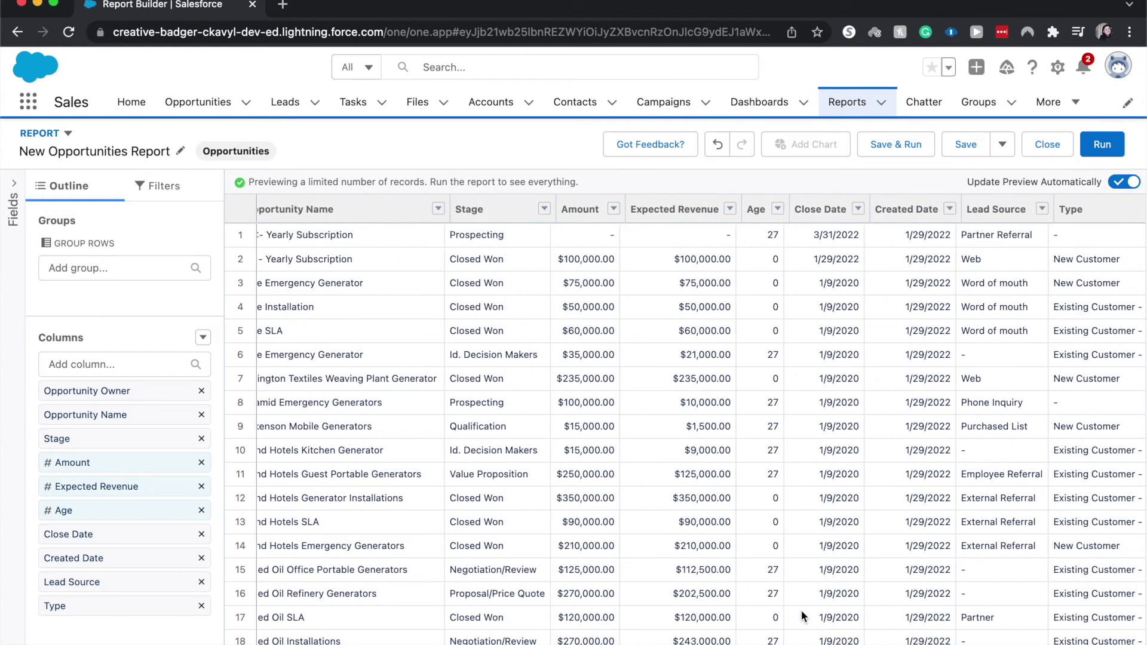
scroll(800, 610, right, 1)
scroll(801, 610, left, 1)
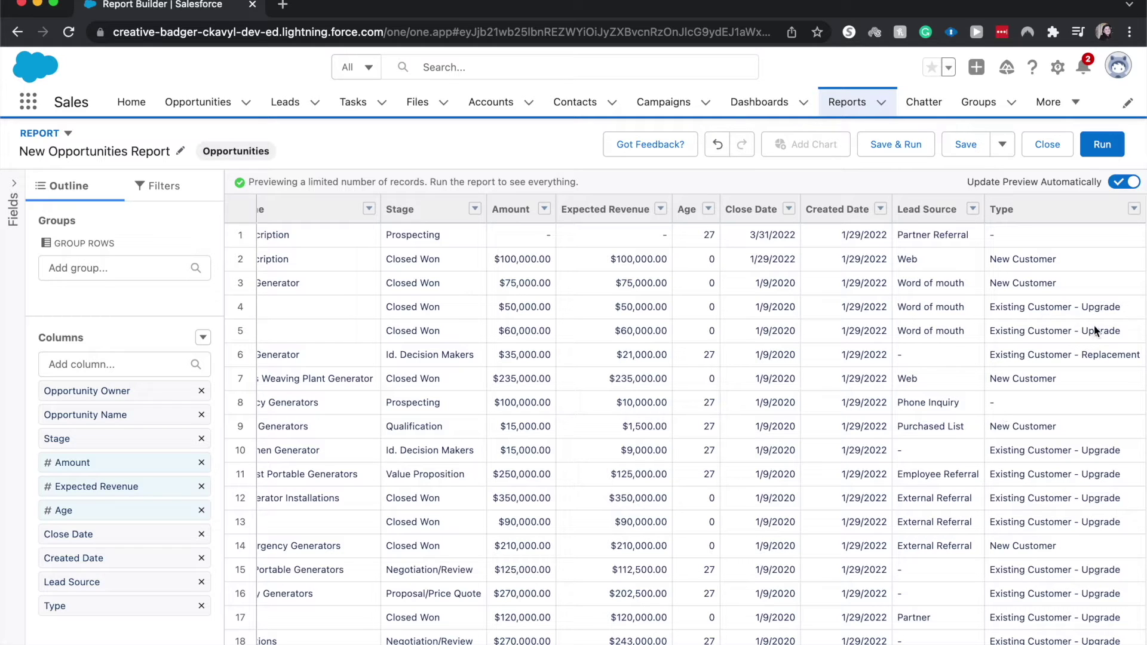
scroll(1054, 502, down, 10)
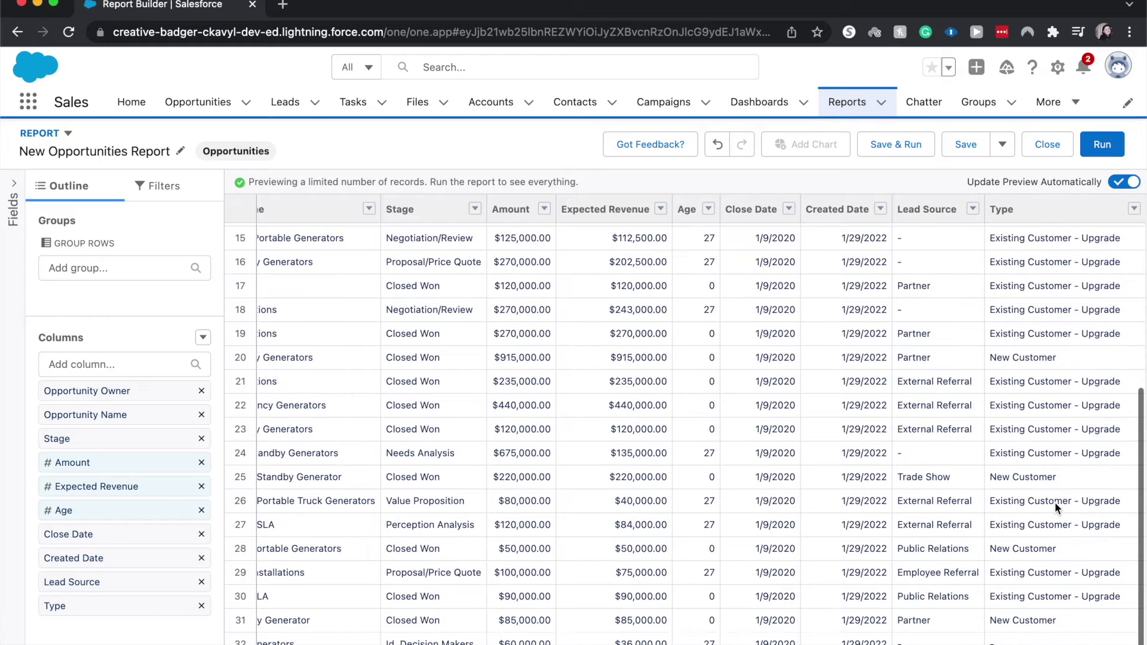
scroll(1054, 502, up, 10)
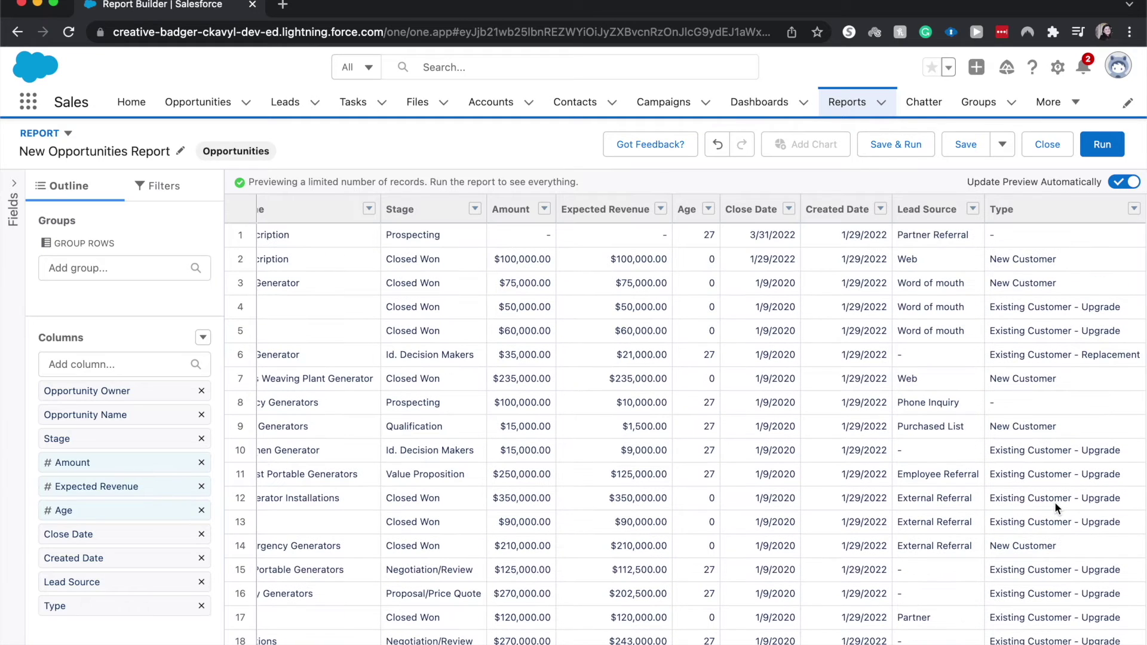
Step: Group the report rows by the Opportunity Information Type field
click(129, 261)
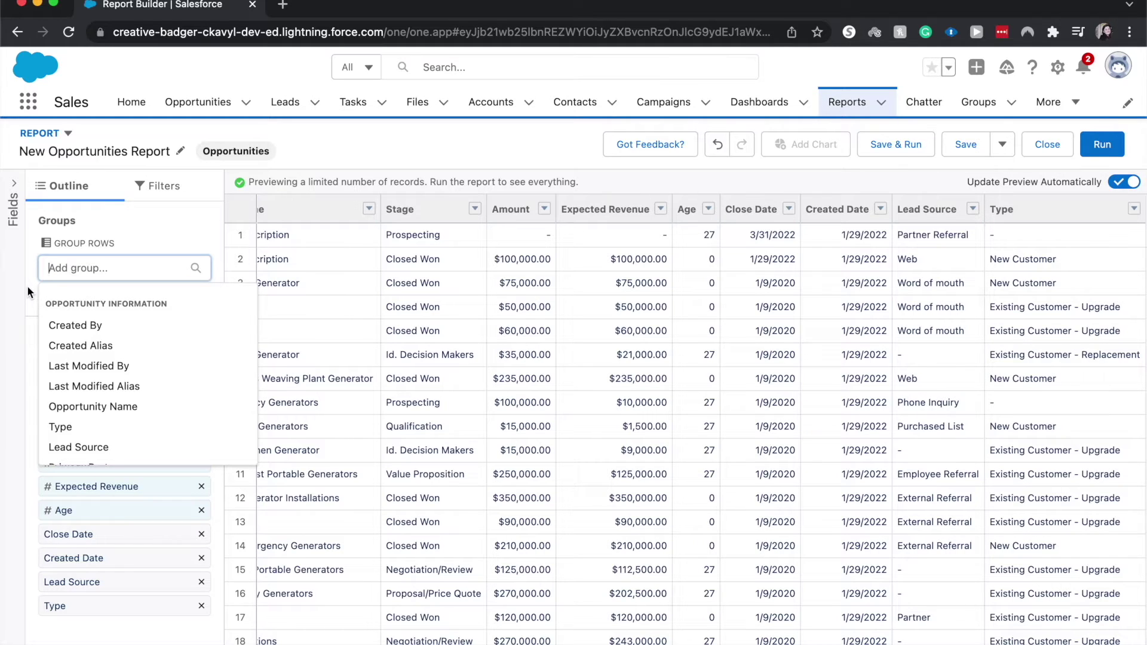
text(Type)
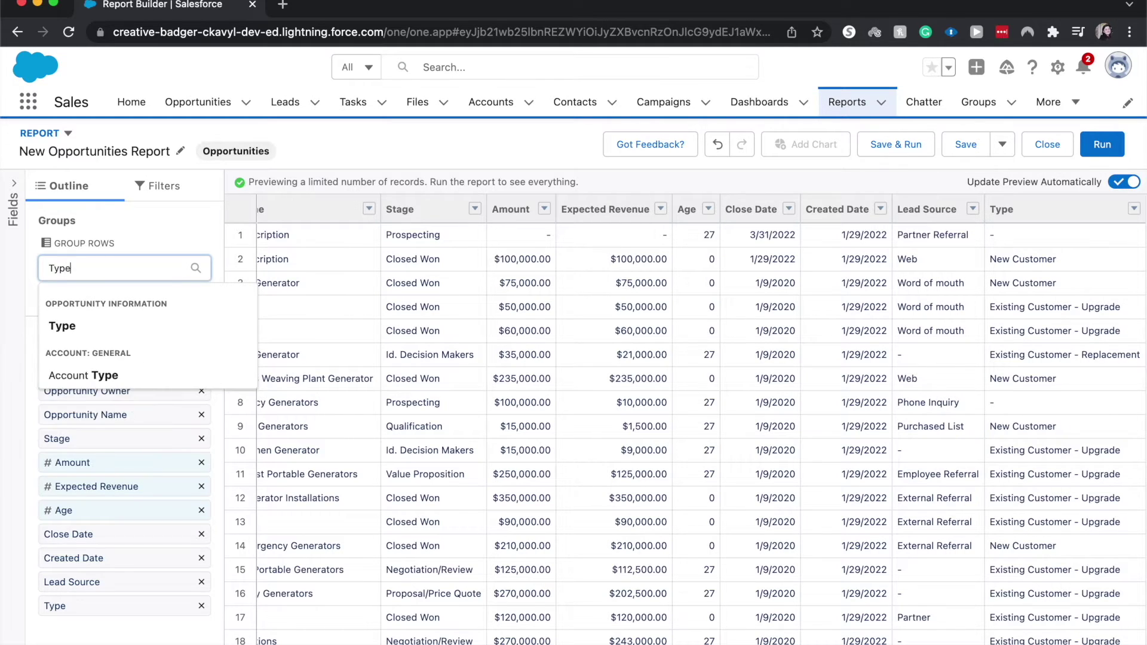
click(56, 333)
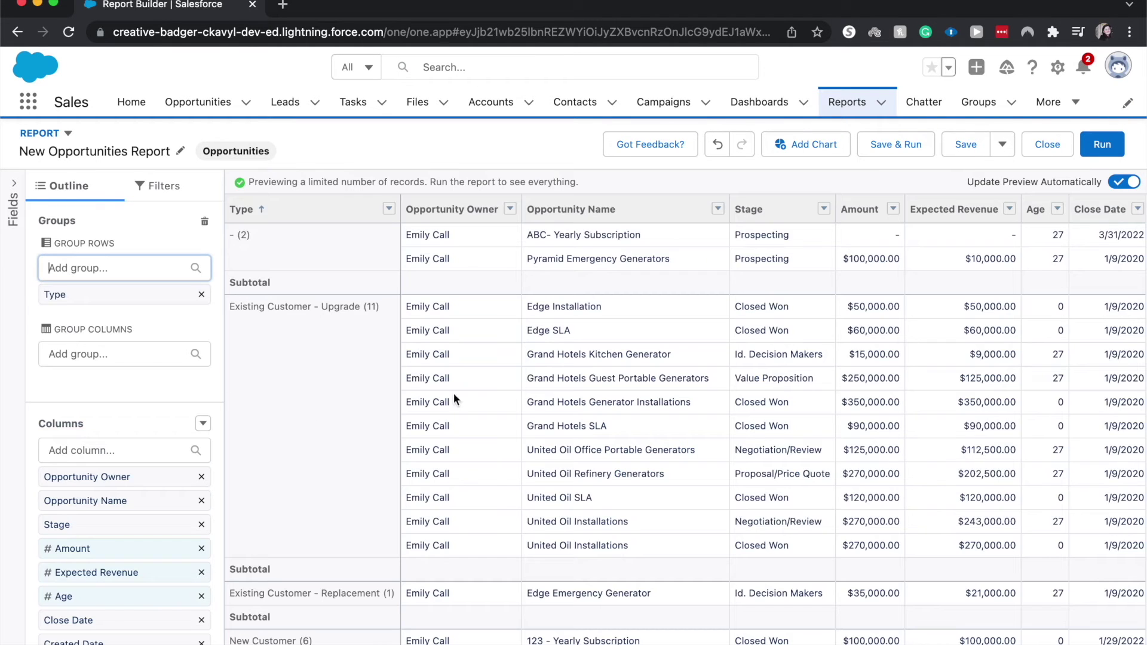
scroll(306, 470, down, 5)
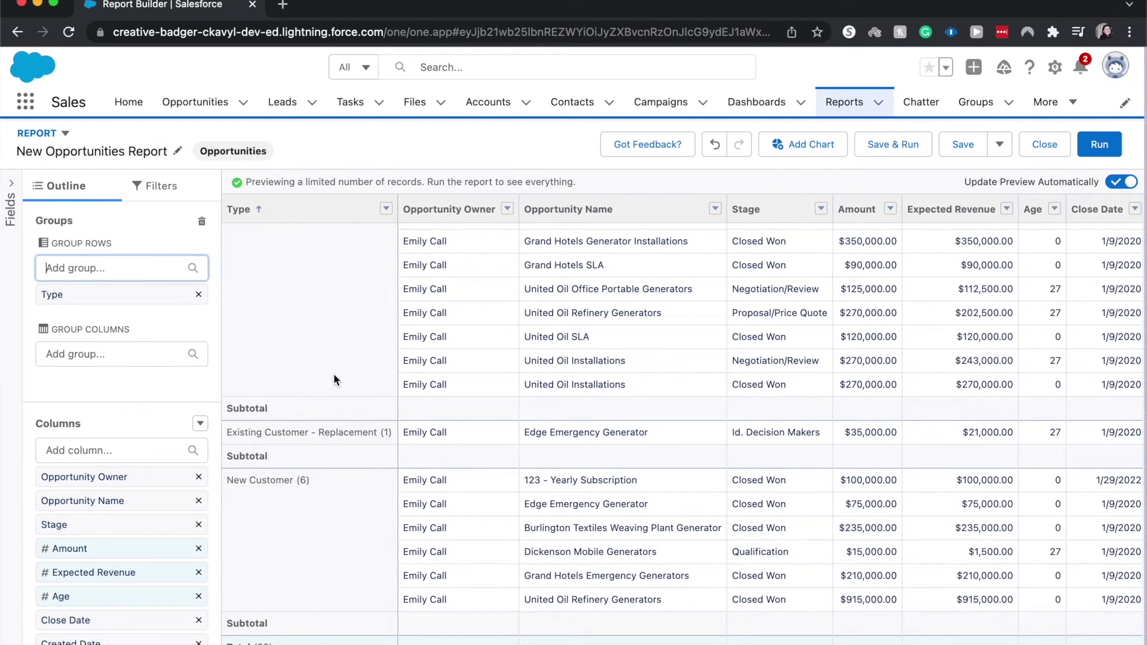
scroll(373, 385, up, 3)
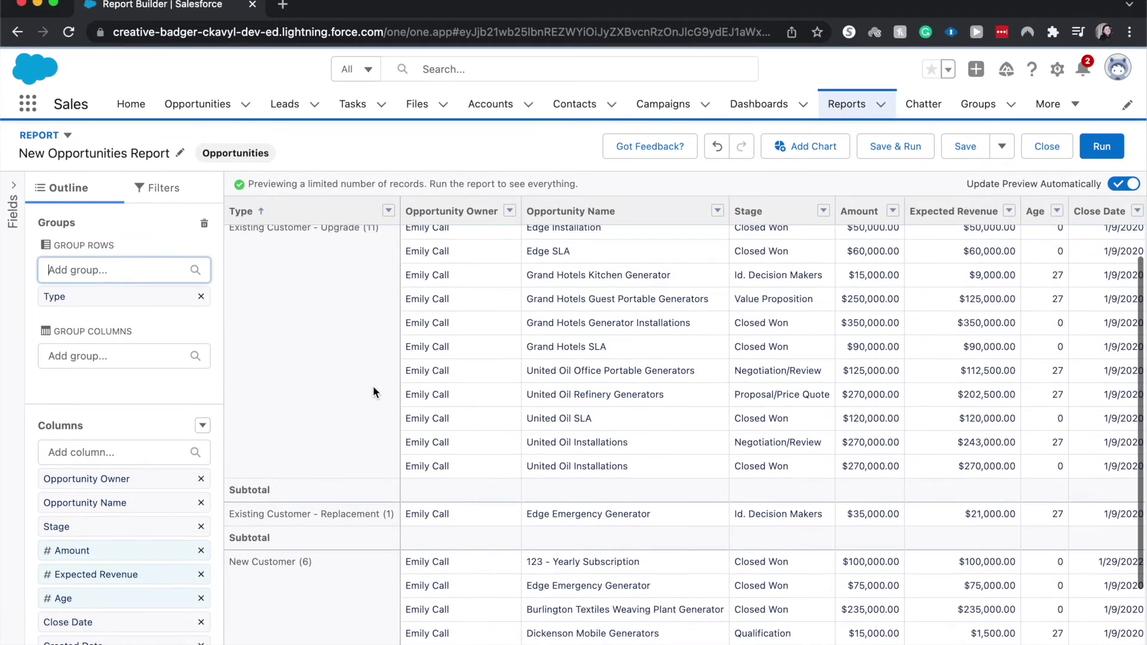
scroll(926, 349, right, 3)
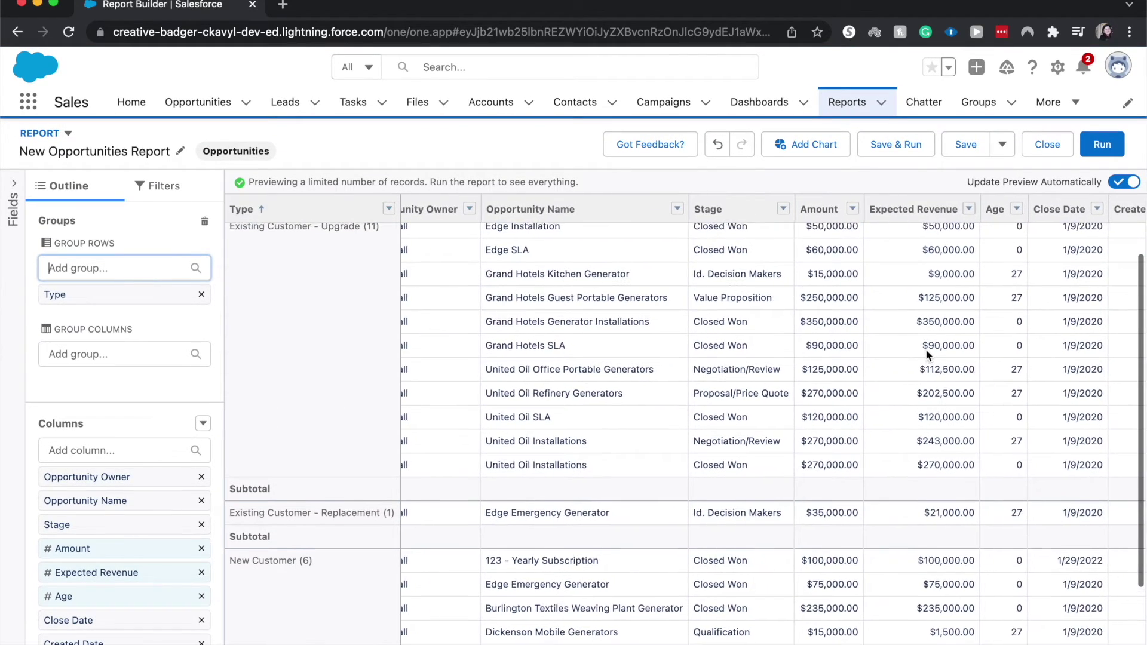
scroll(926, 349, down, 3)
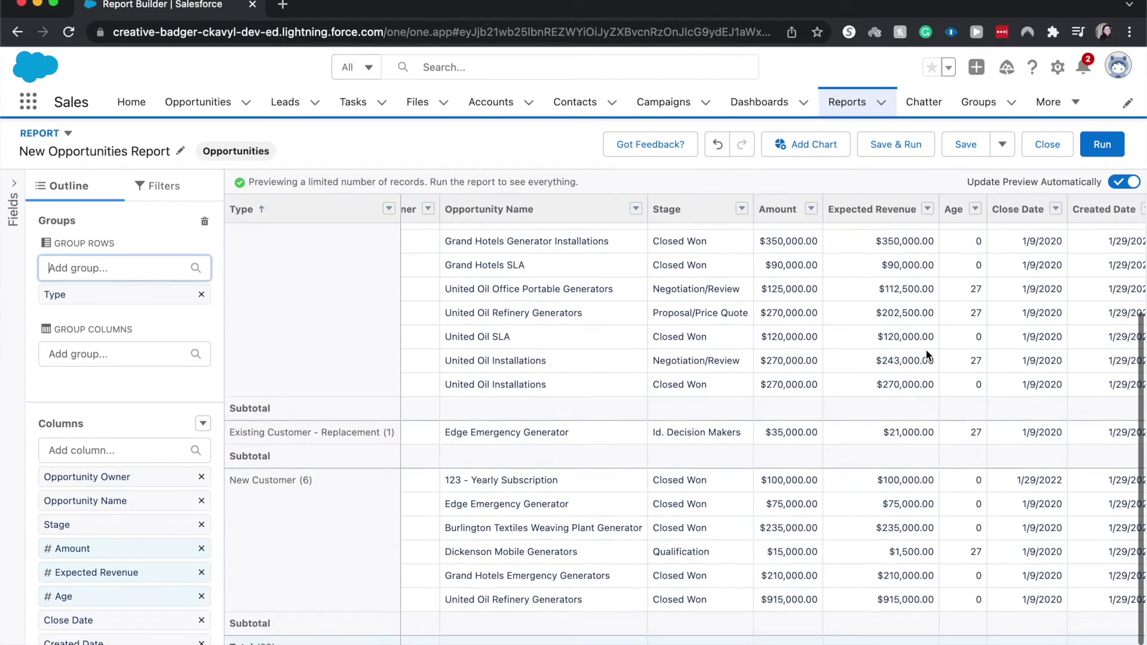
Step: Summarize the Amount column as Sum for per-Type subtotals and a $3,555,000.00 total
click(812, 209)
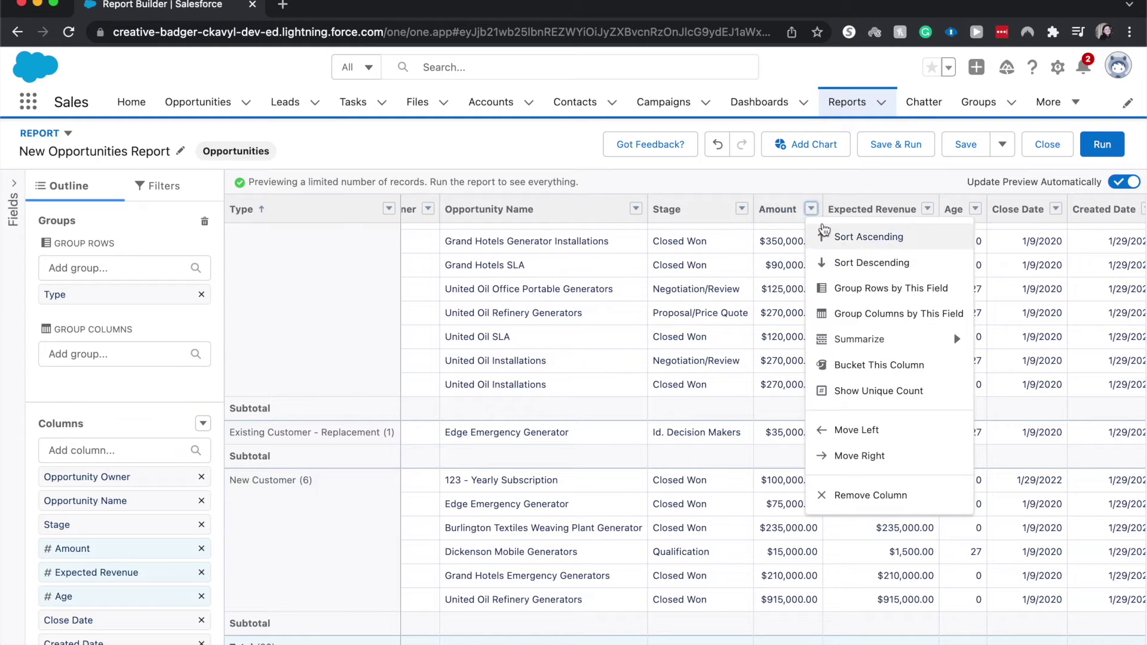
mouse_move(839, 337)
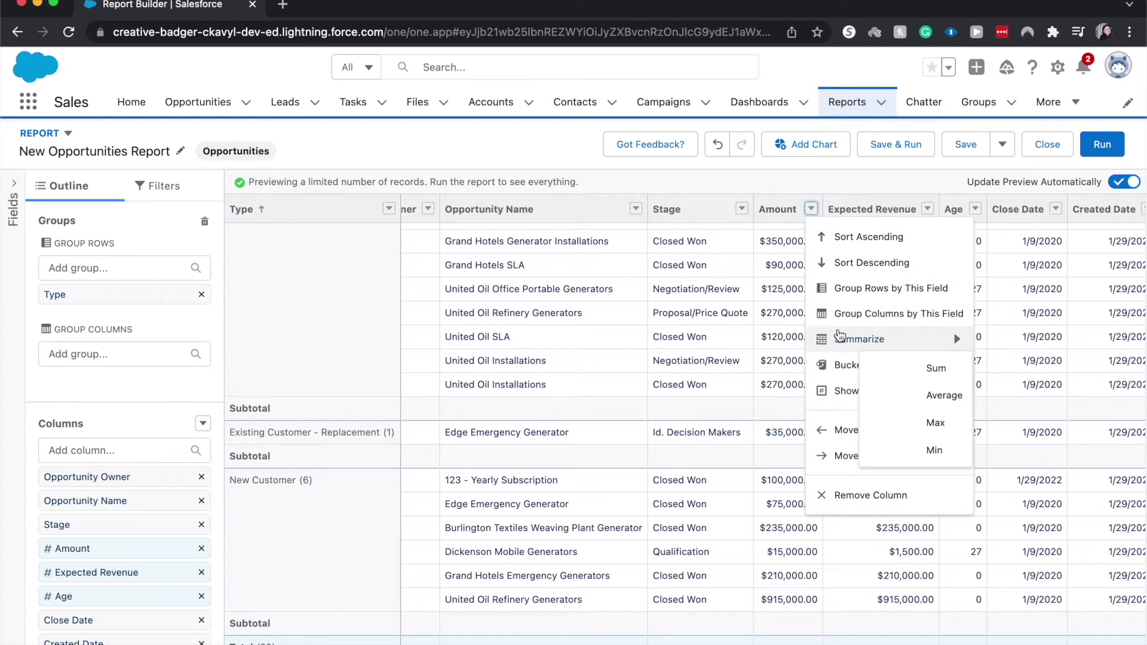
click(873, 364)
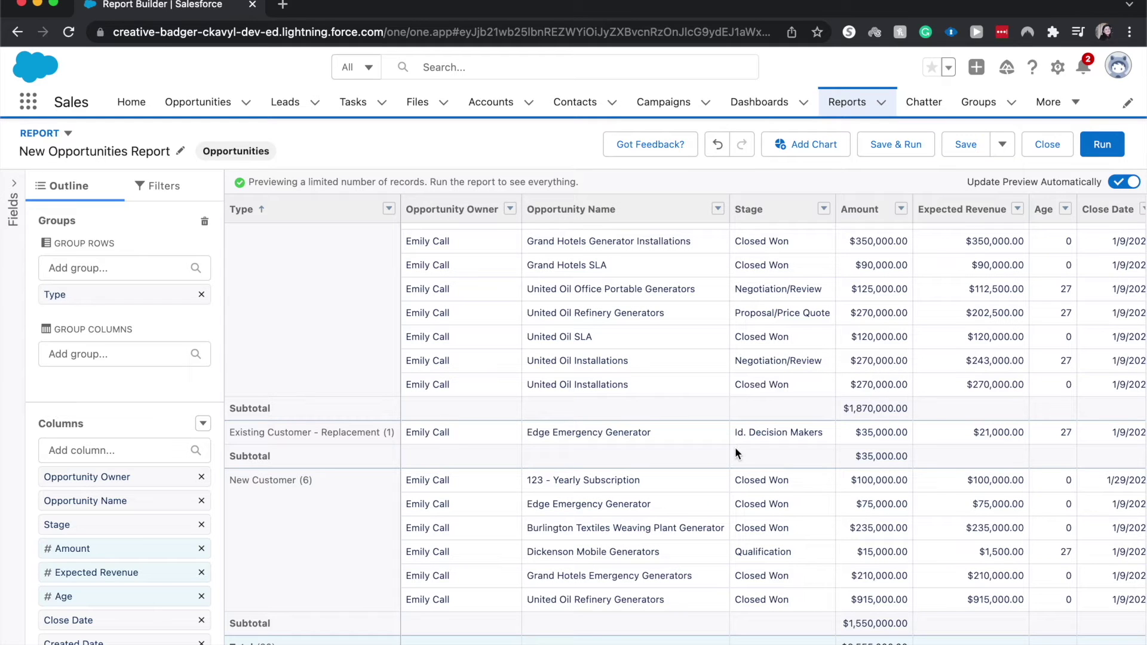
scroll(733, 359, up, 5)
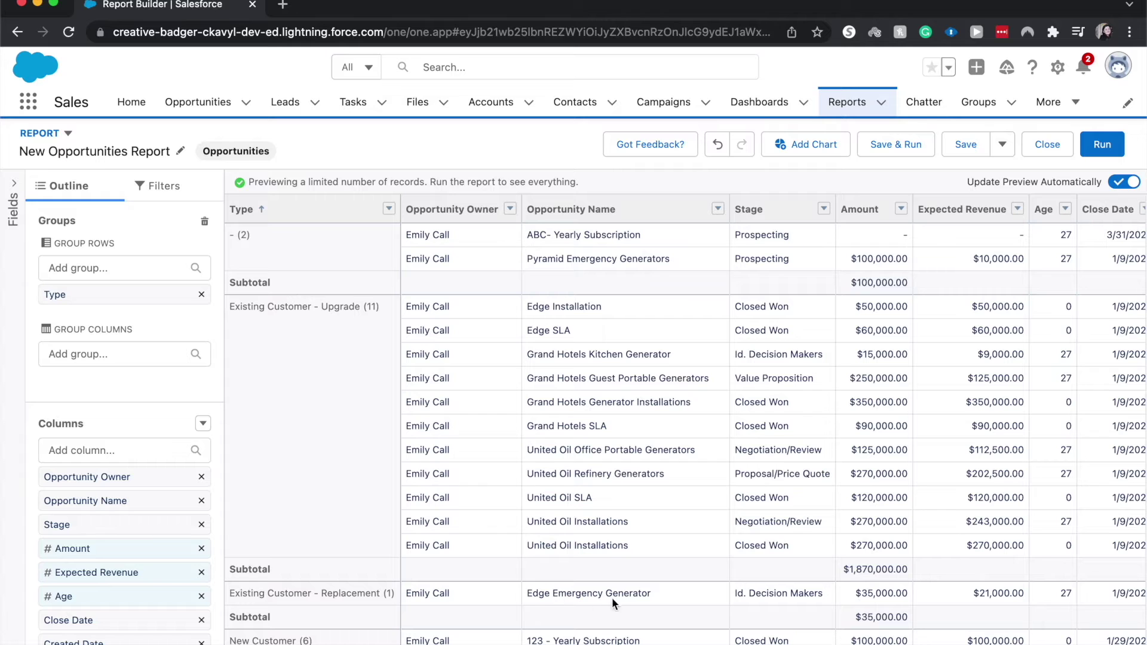
scroll(348, 568, down, 3)
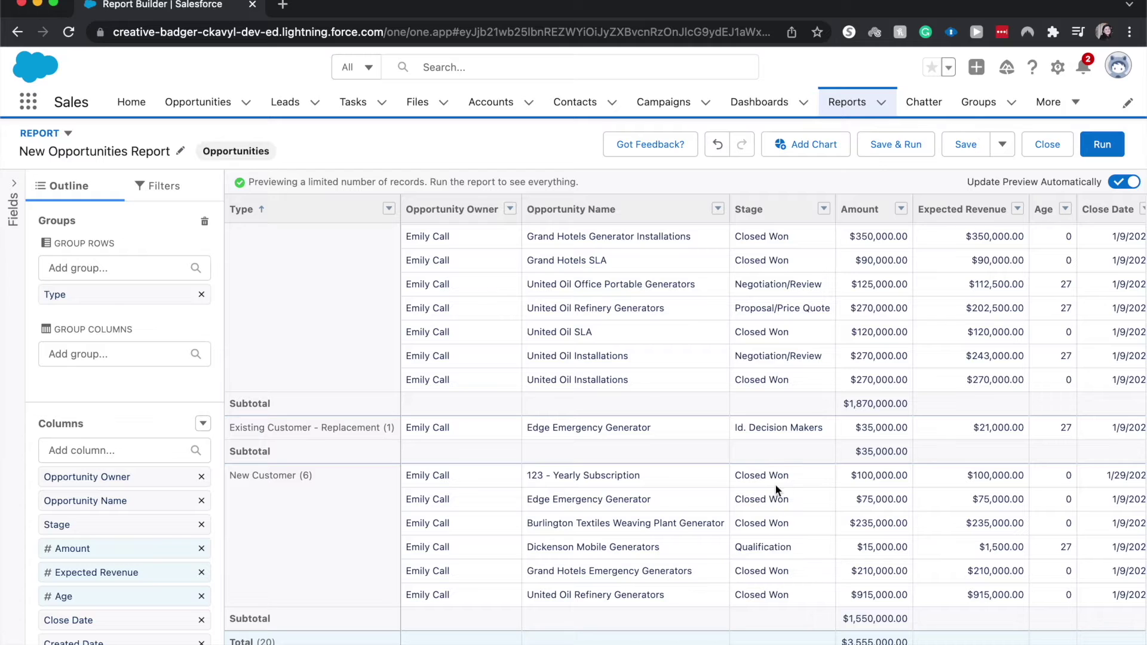
scroll(855, 384, up, 3)
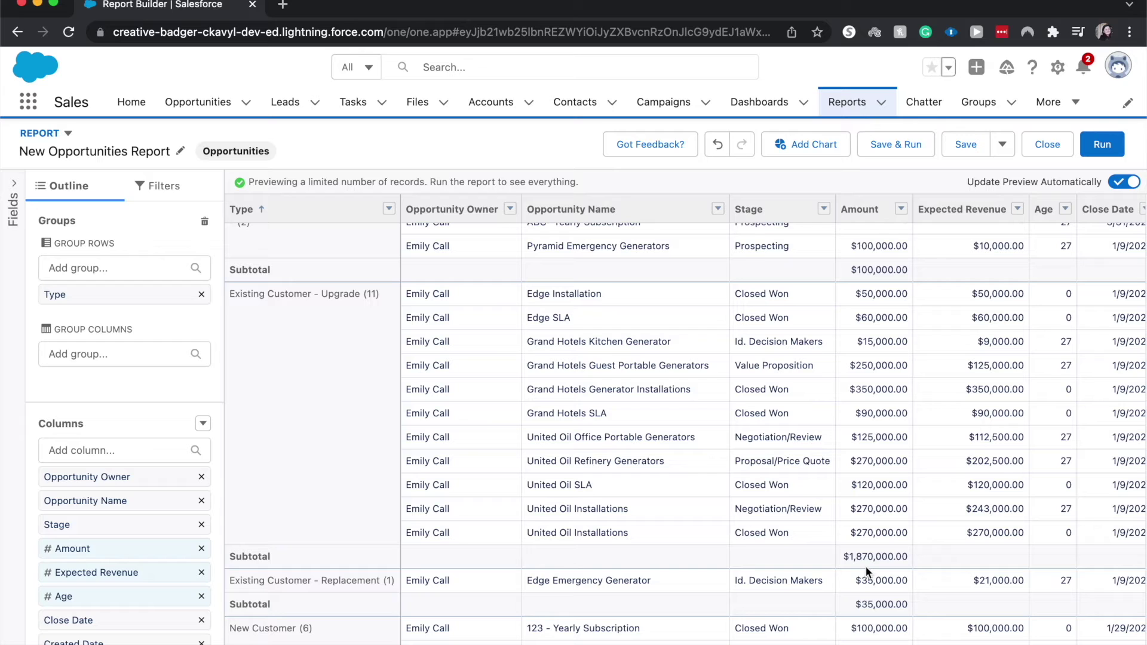
click(798, 137)
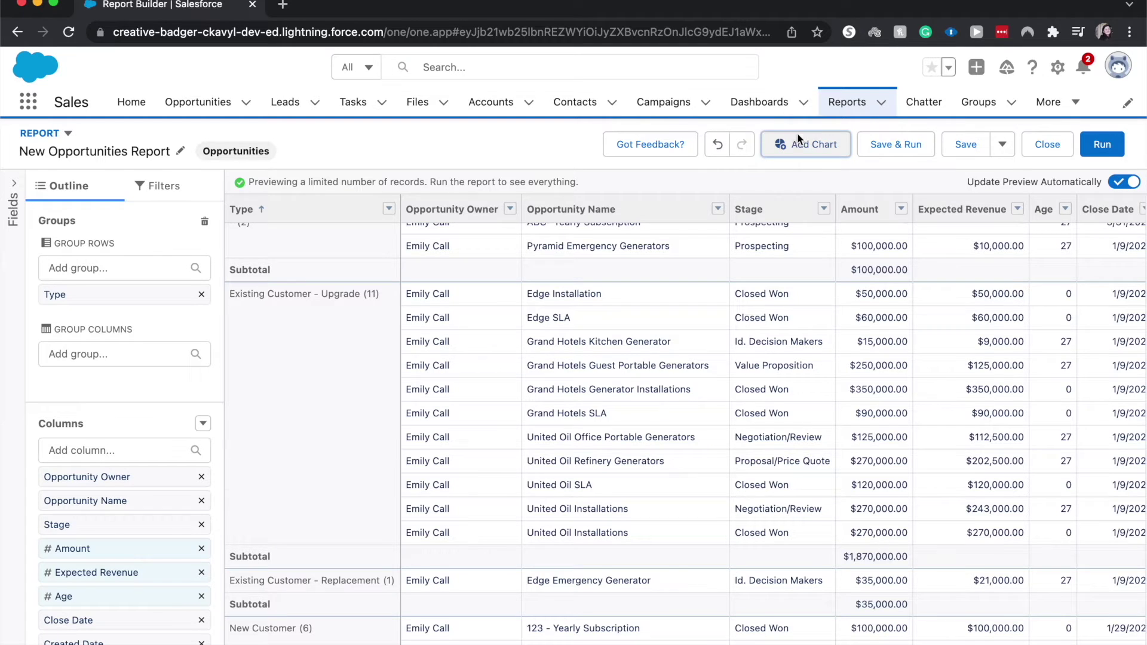
Step: Compare donut, funnel, line and column charts, settling on horizontal bars of Sum of Amount
mouse_move(715, 319)
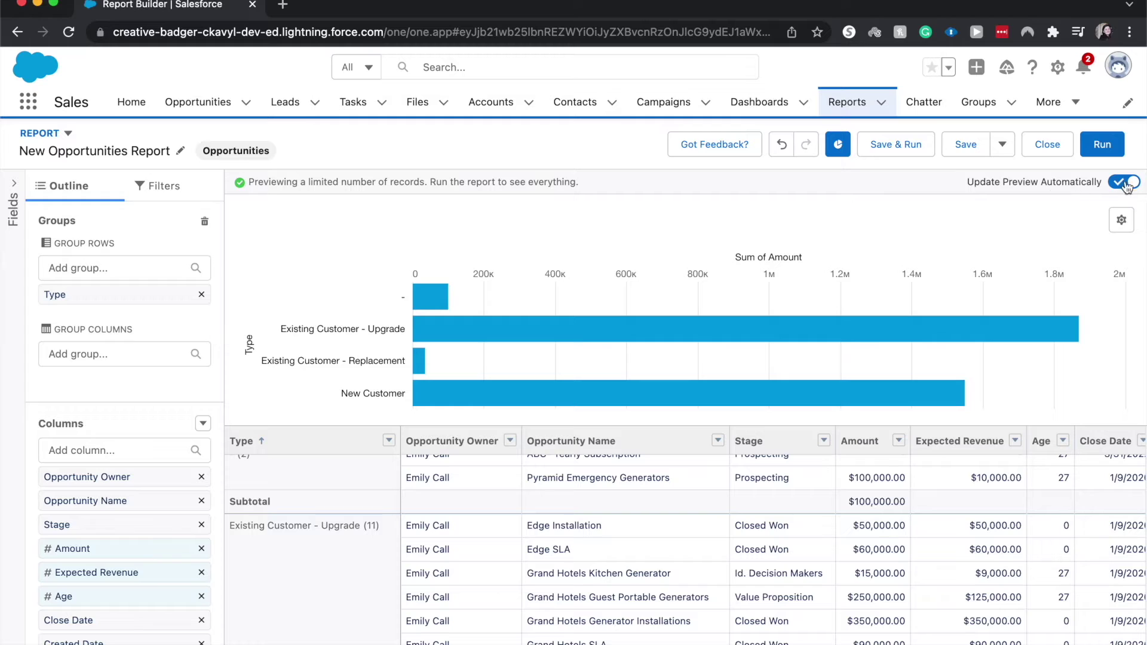
click(1121, 220)
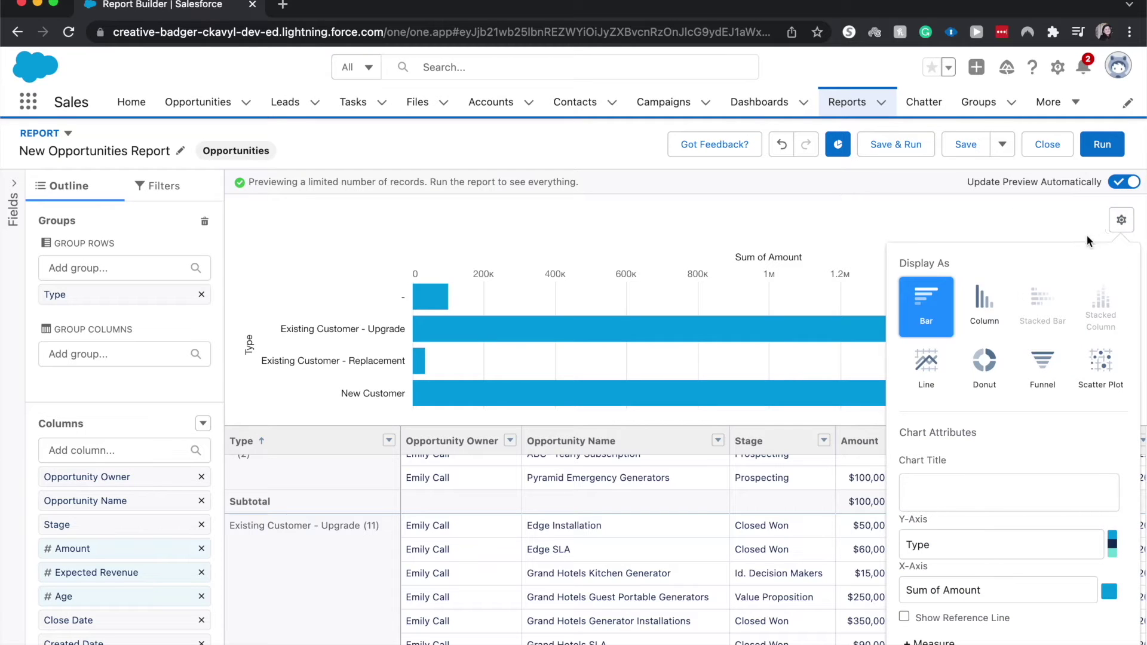
click(988, 370)
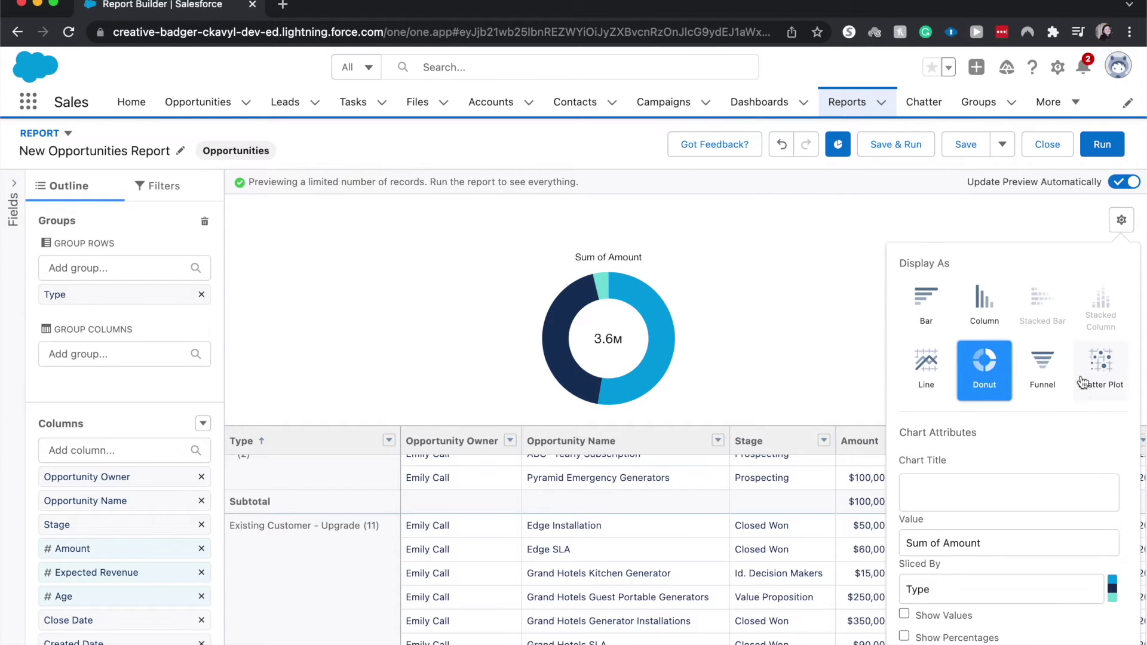
click(1042, 370)
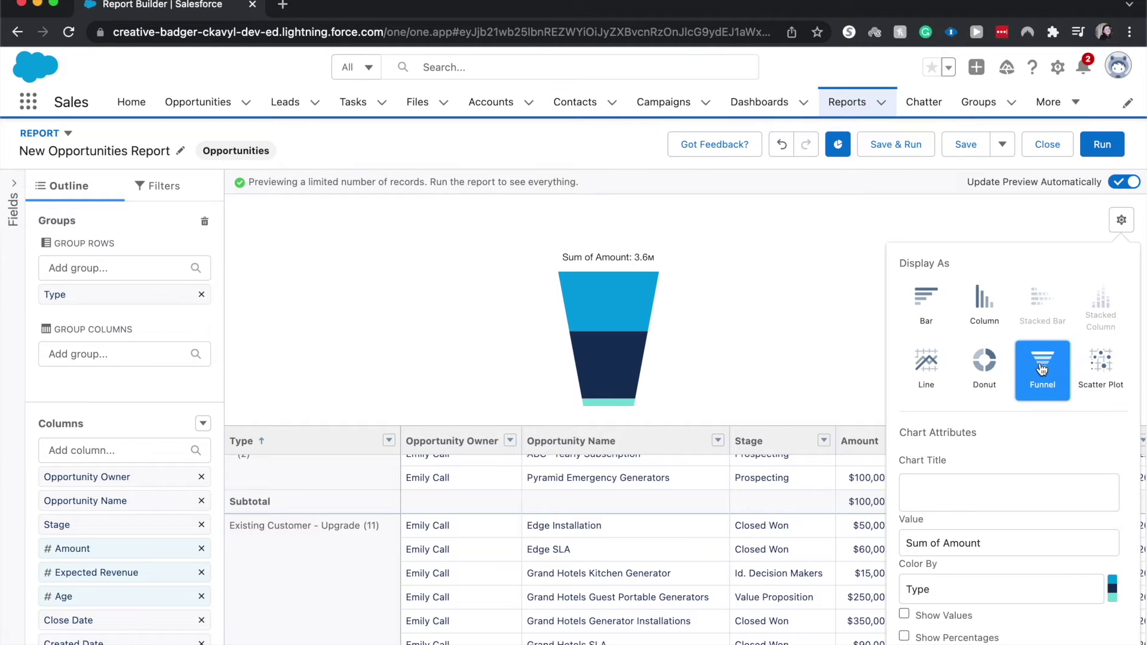
click(919, 366)
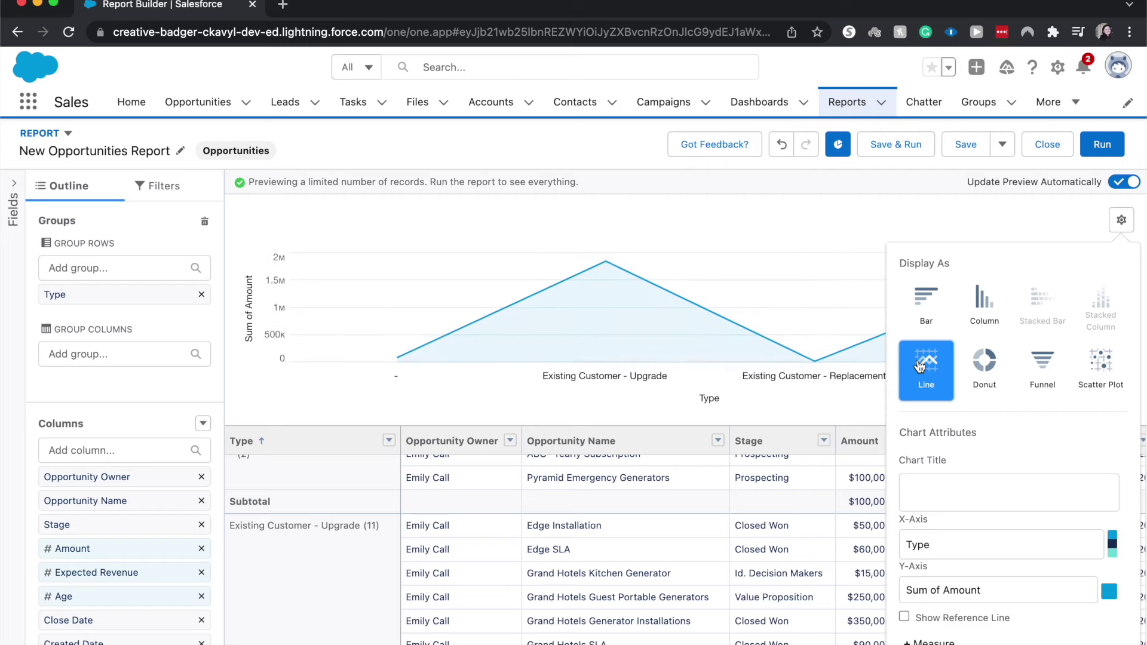
click(924, 322)
click(975, 322)
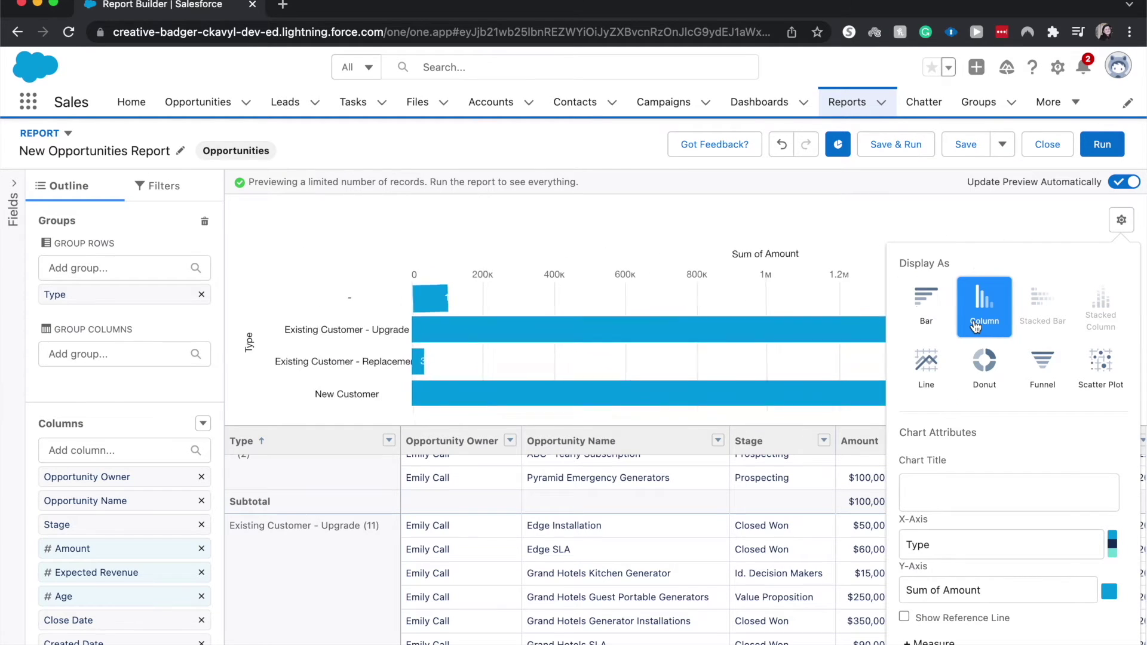
click(945, 307)
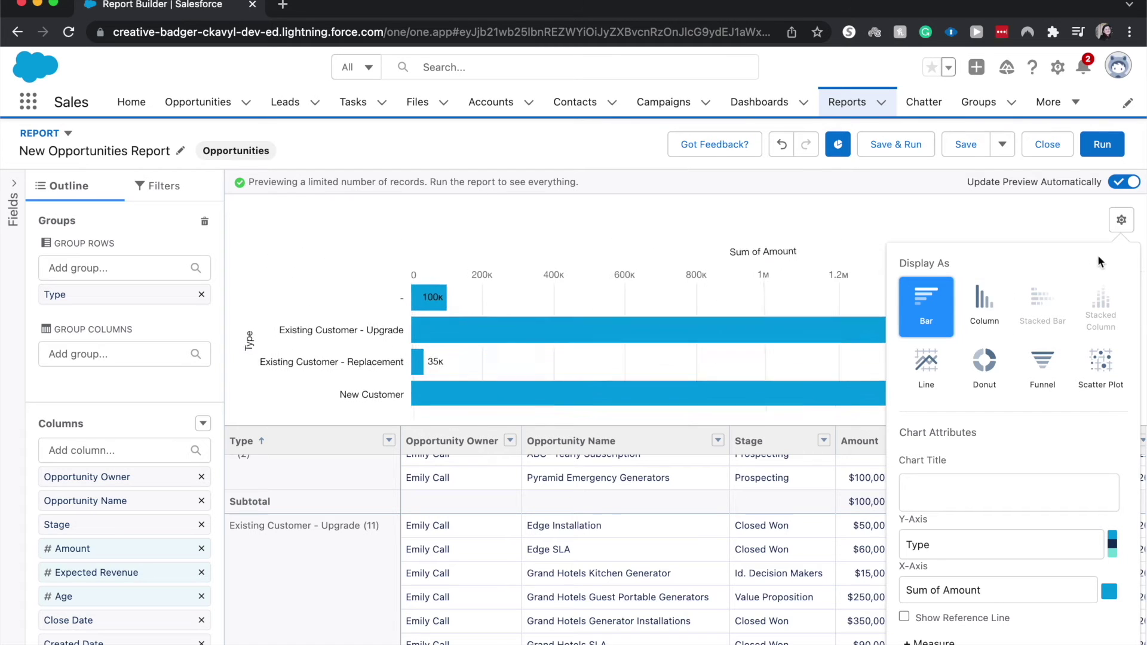
click(1121, 221)
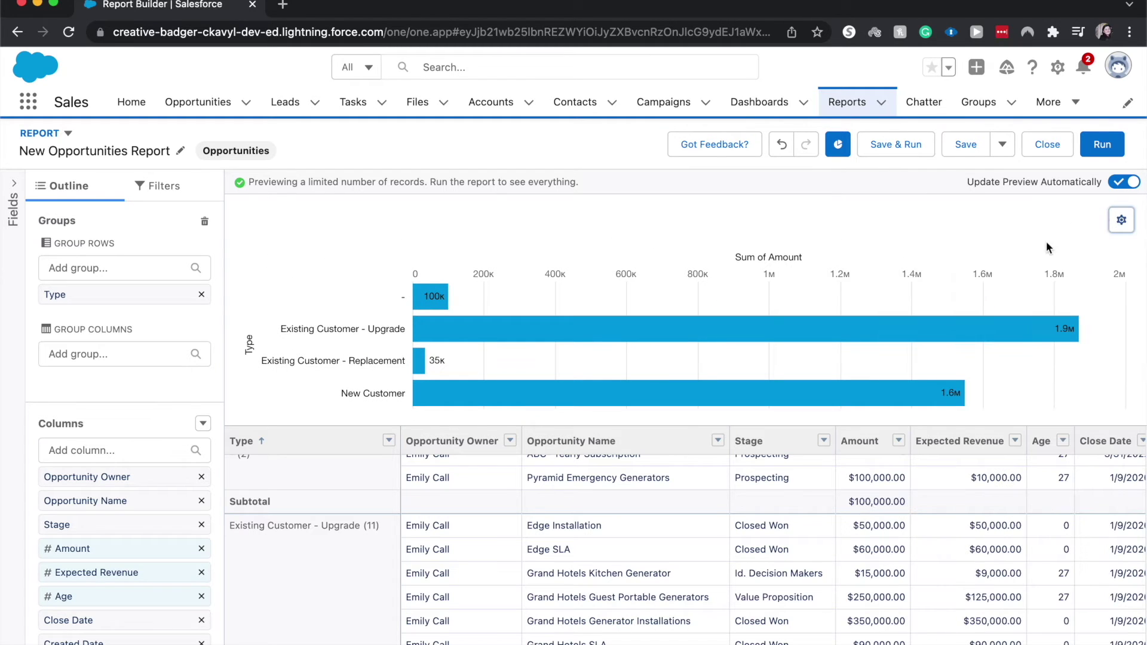
Step: Hide the chart and drop the Type row grouping so the preview is a flat list
click(838, 144)
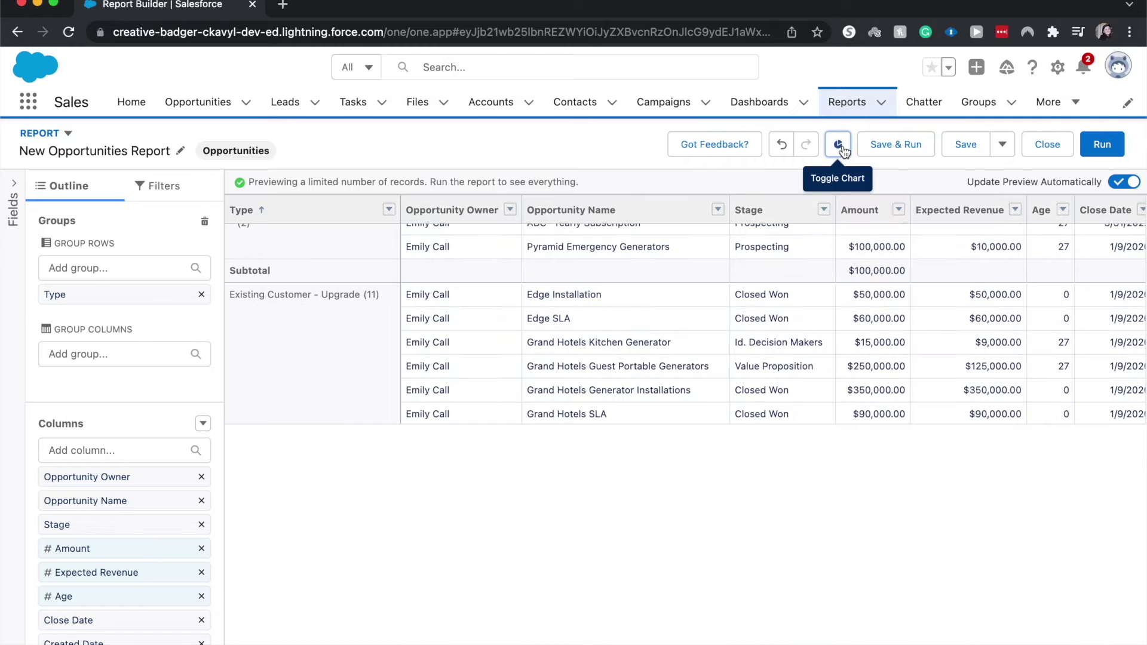
scroll(900, 246, up, 1)
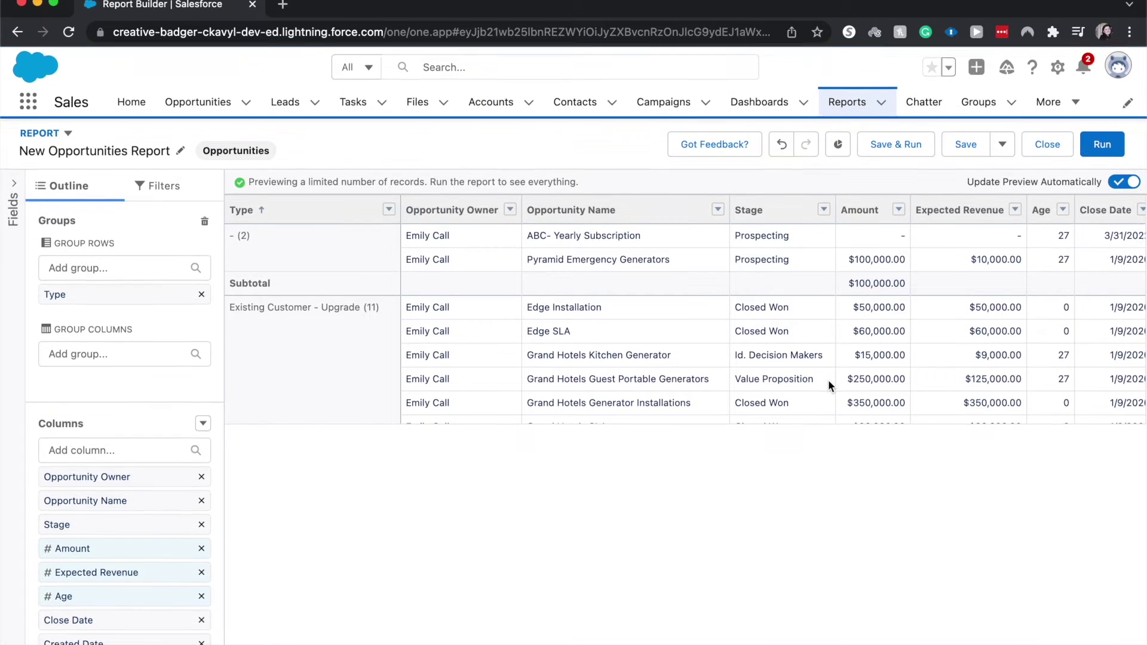
scroll(684, 393, down, 8)
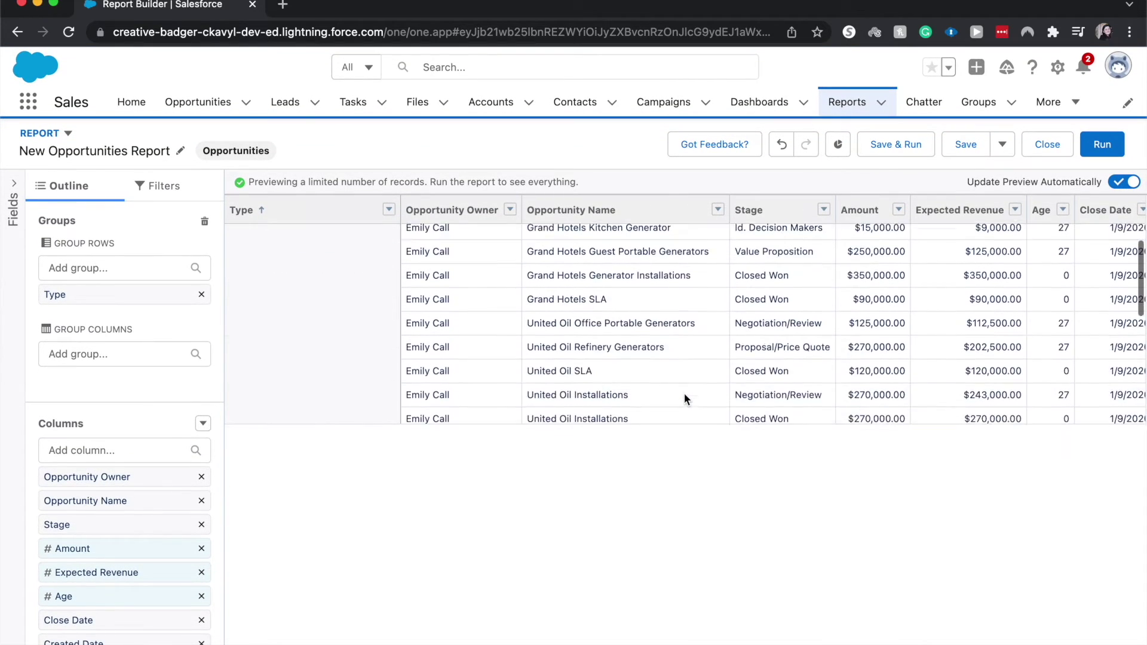
scroll(684, 393, up, 8)
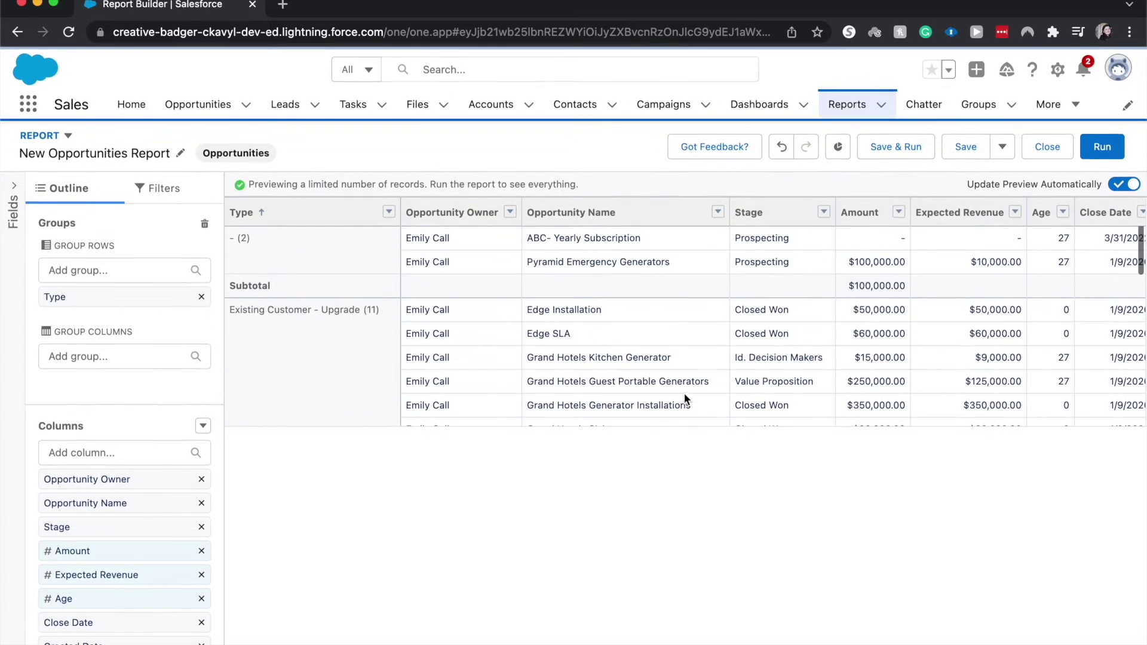
click(669, 402)
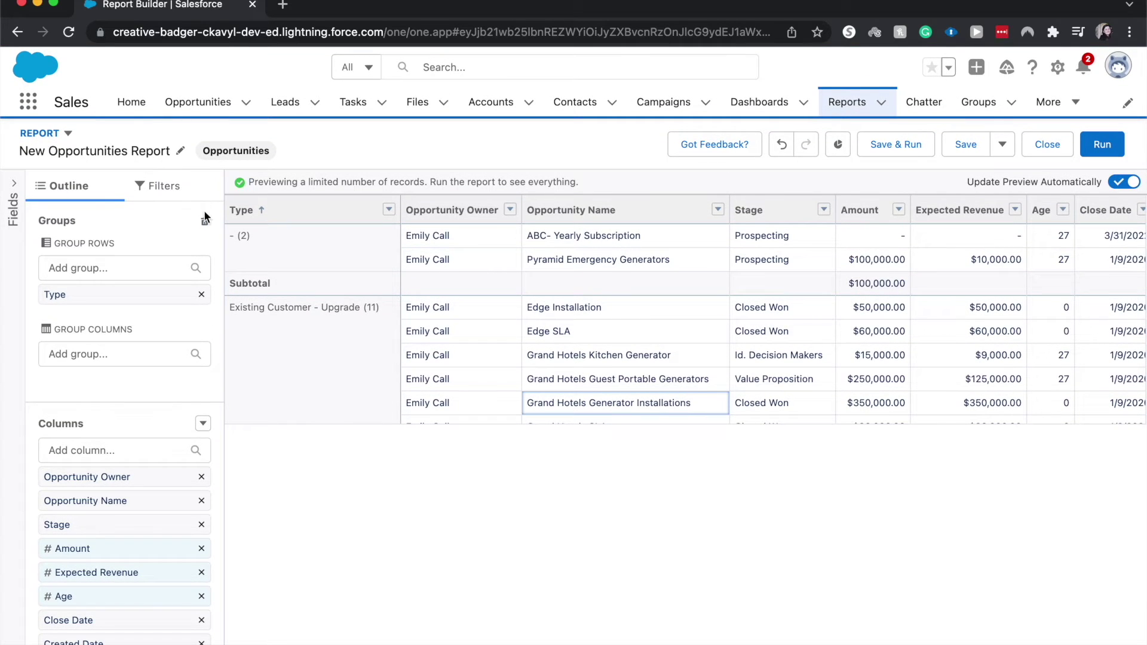
click(202, 295)
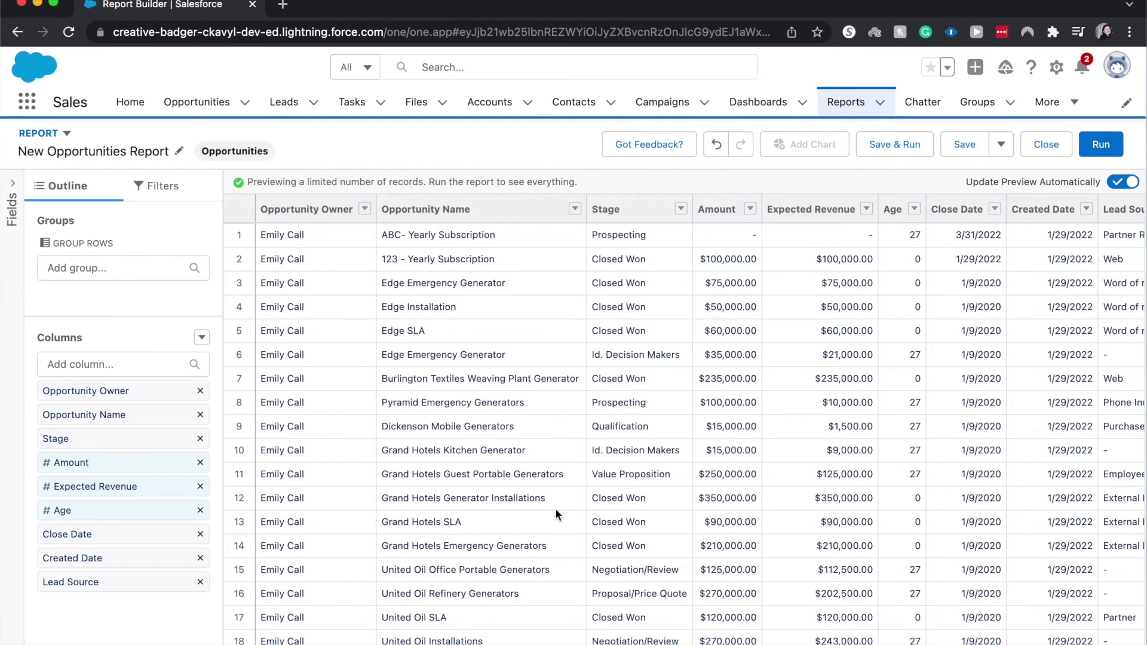
scroll(554, 507, right, 2)
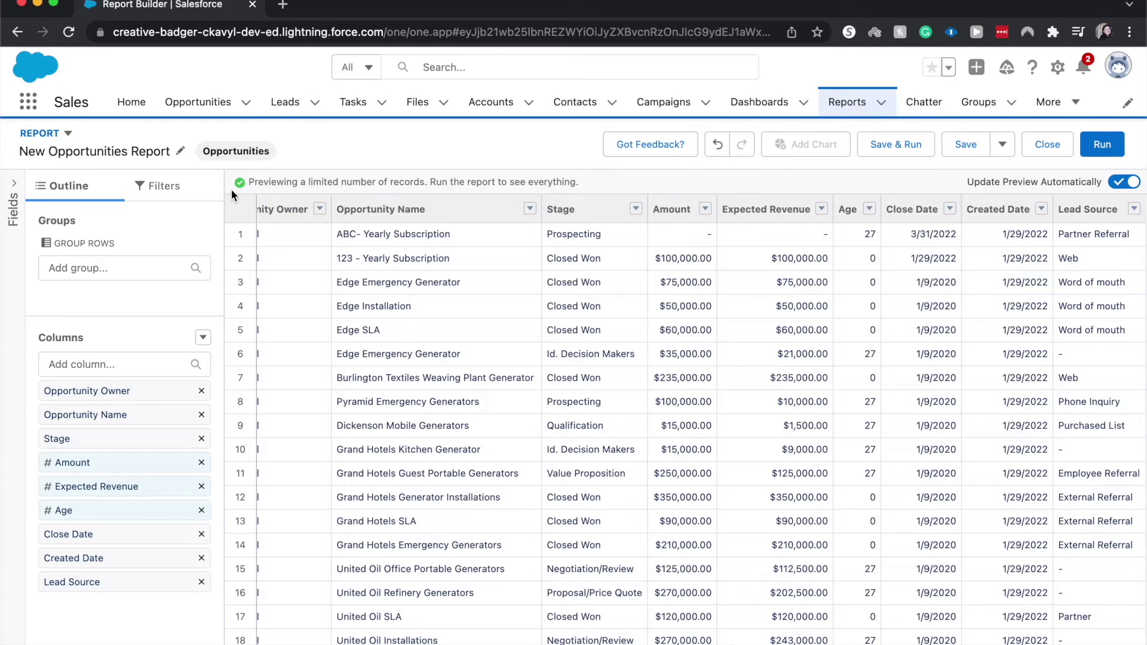
Step: Add a Stage filter set to Closed Won
click(185, 198)
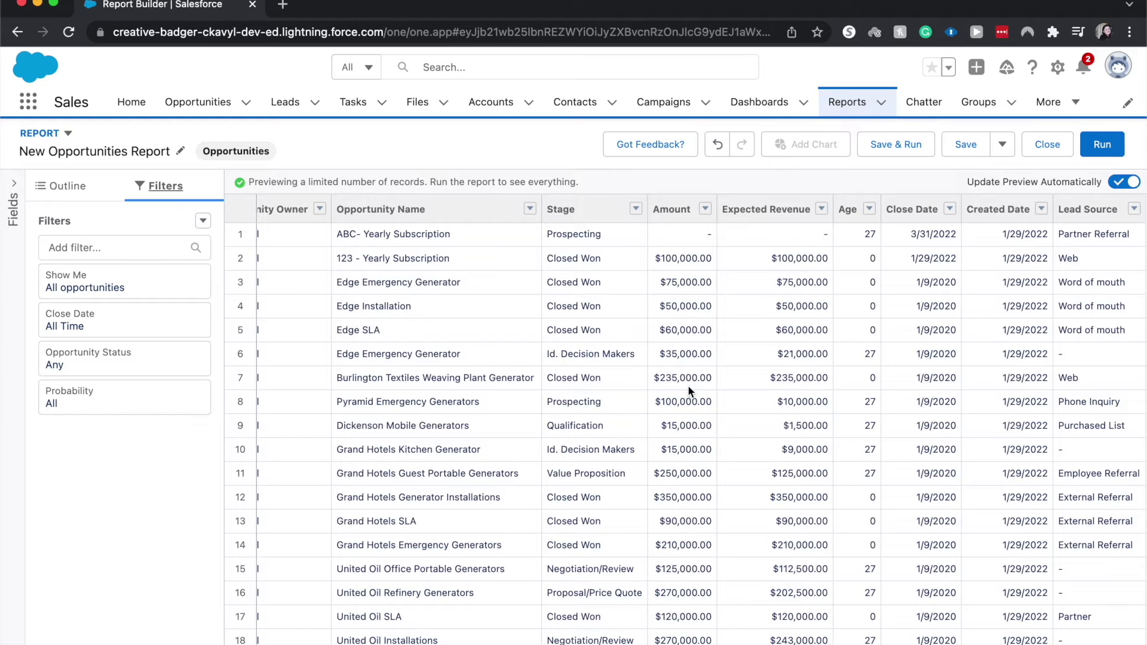
scroll(592, 279, left, 2)
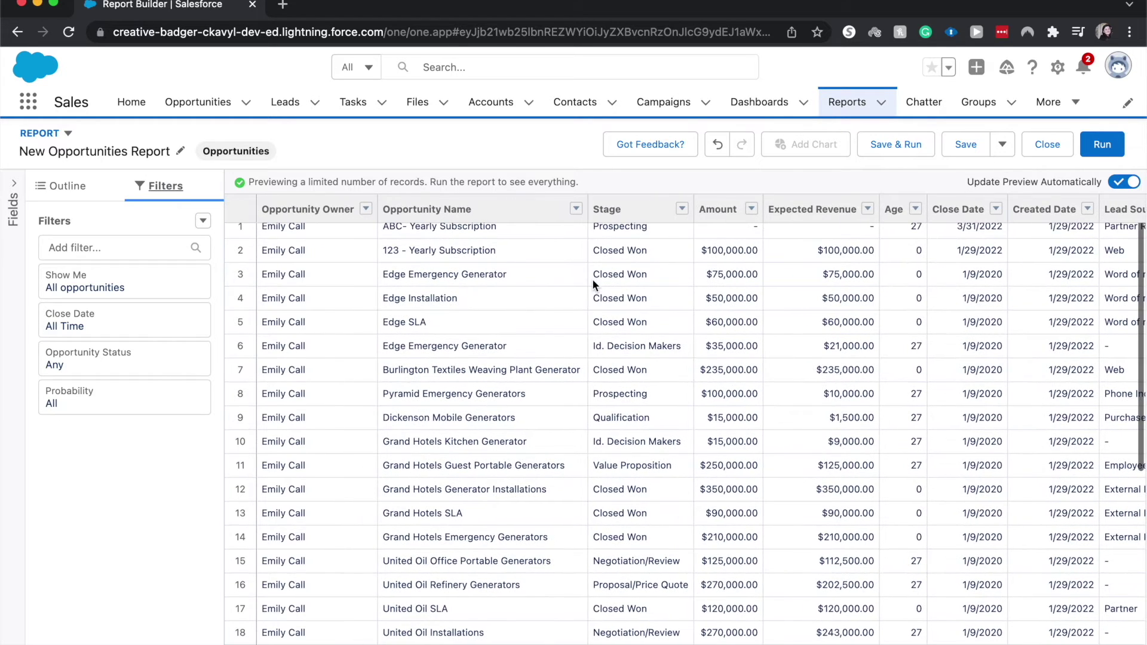
scroll(681, 335, down, 3)
scroll(681, 337, down, 5)
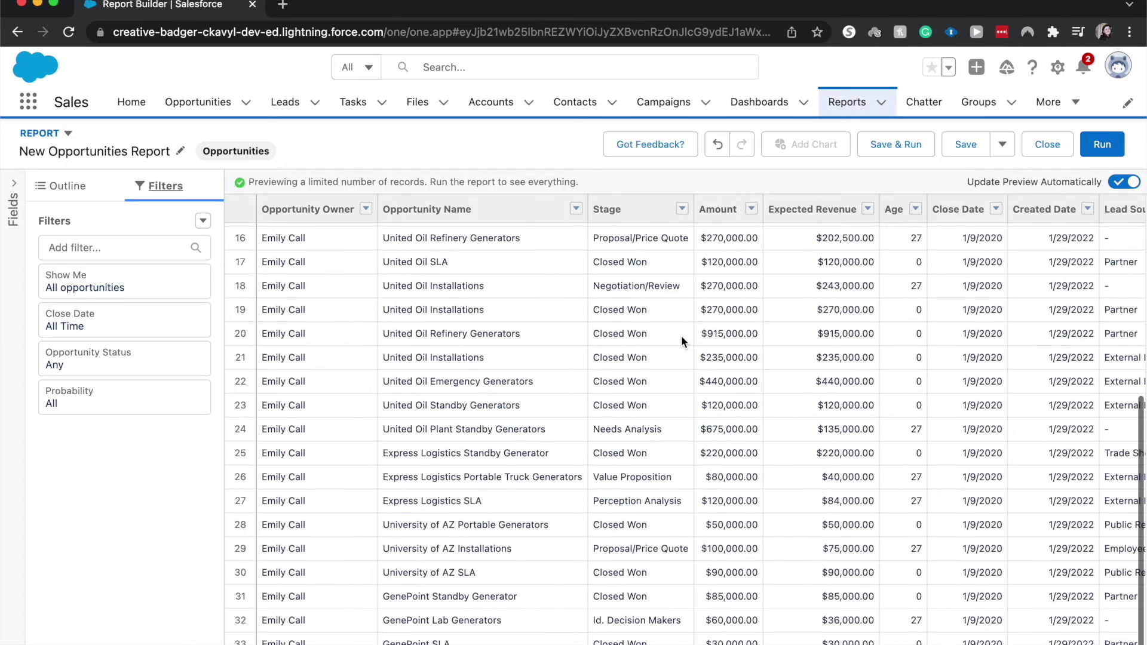
click(155, 246)
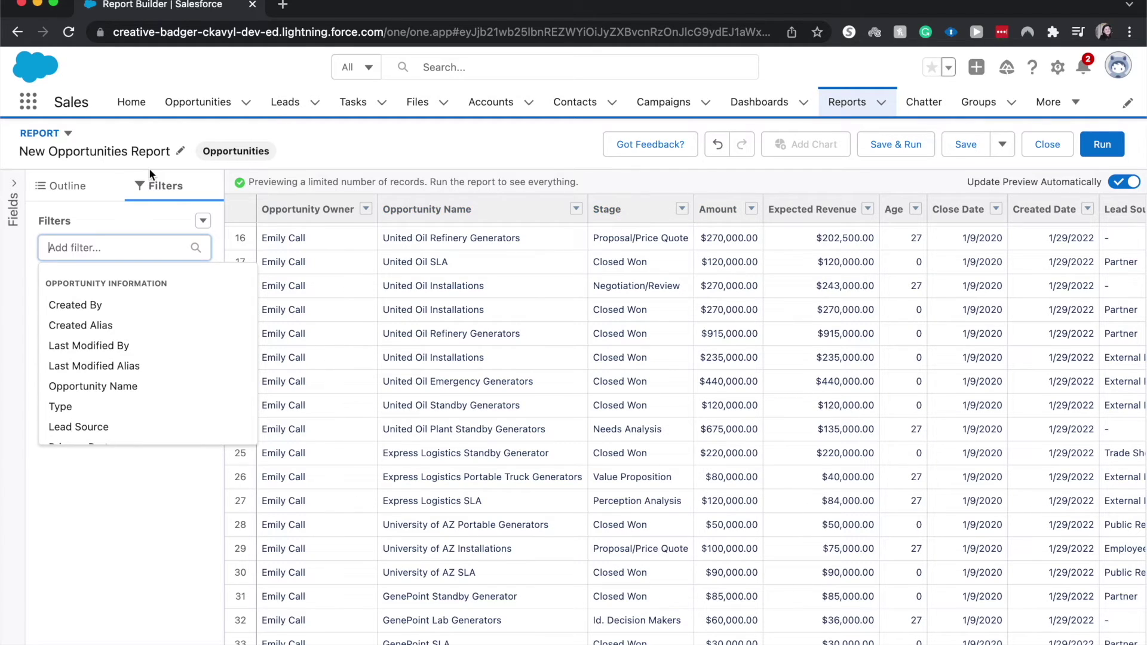
text(St)
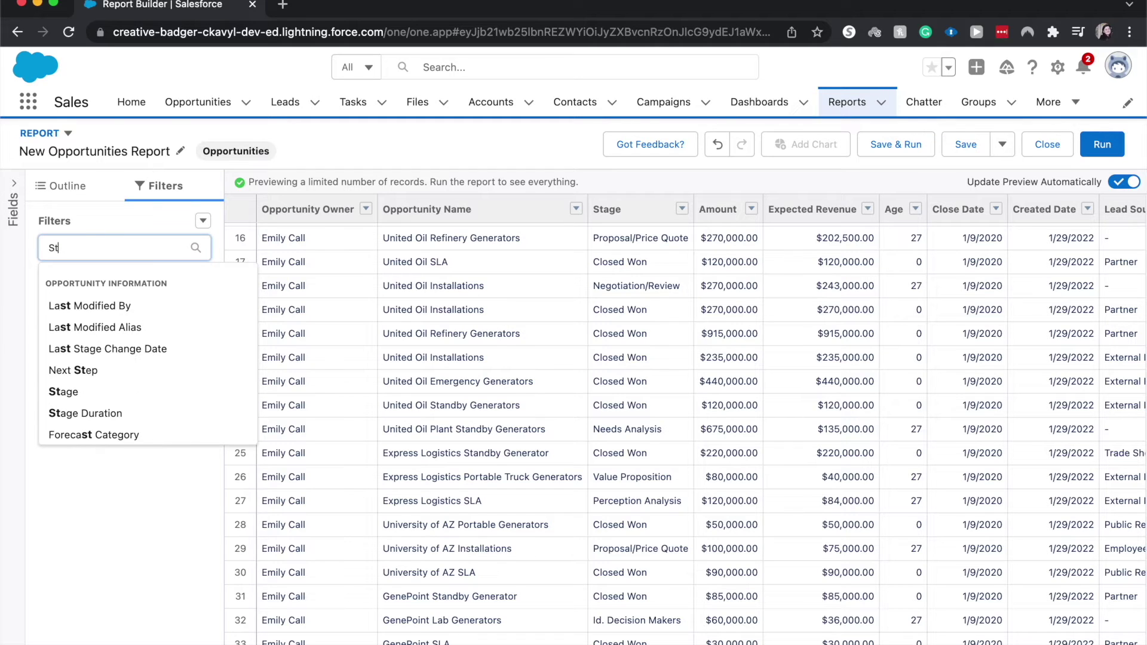
text(age)
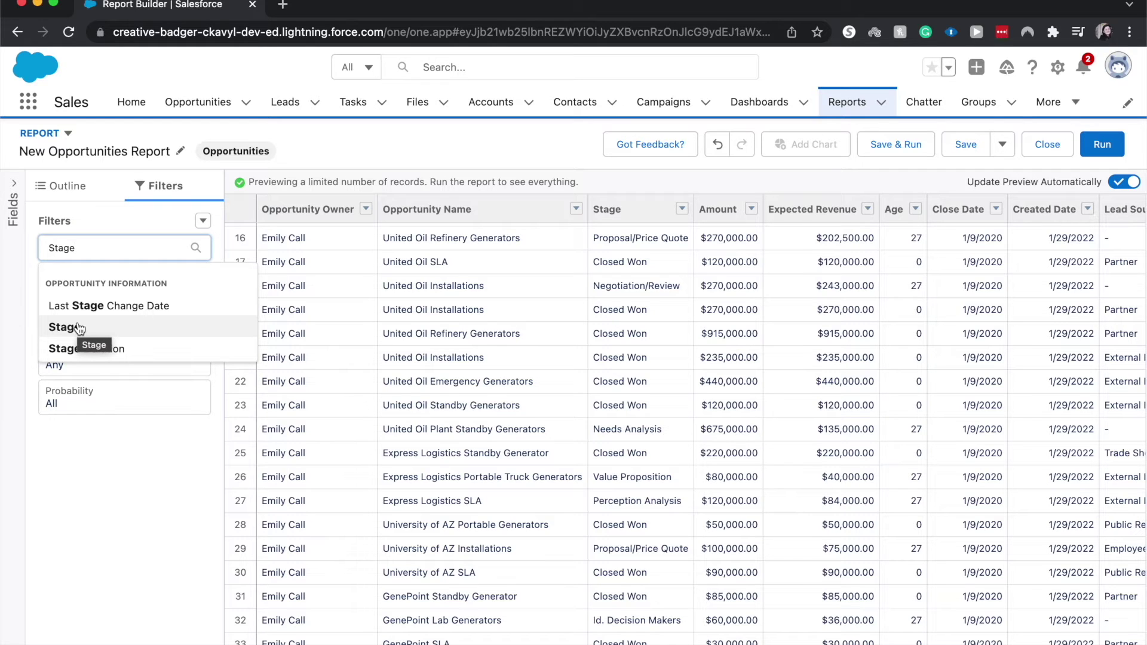
click(80, 328)
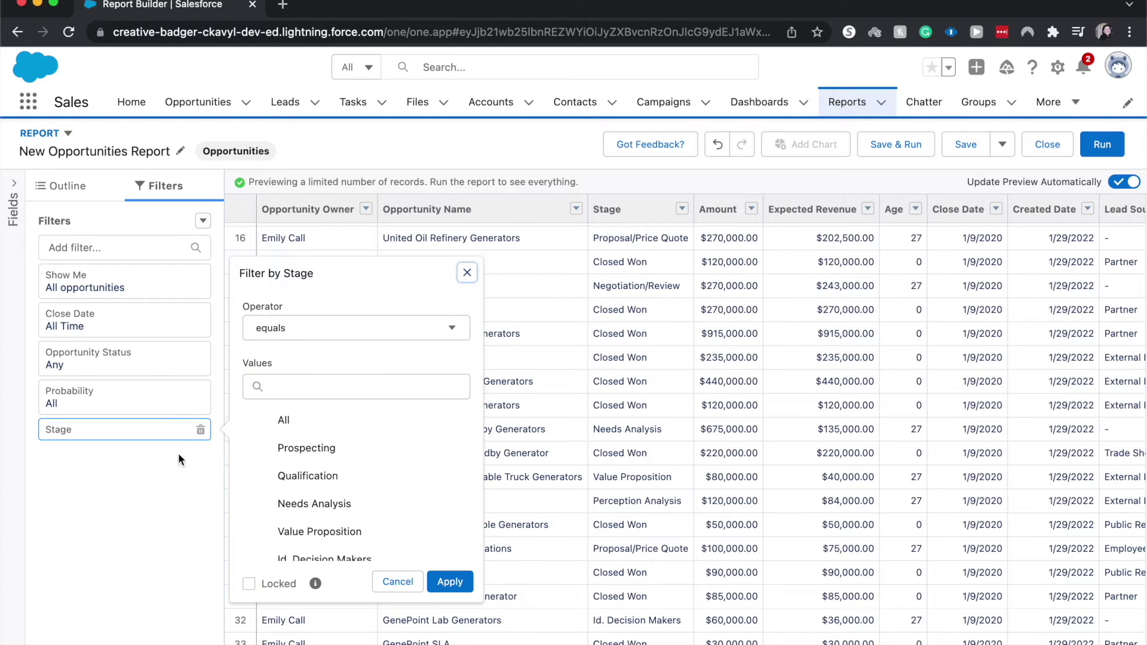
scroll(321, 505, down, 5)
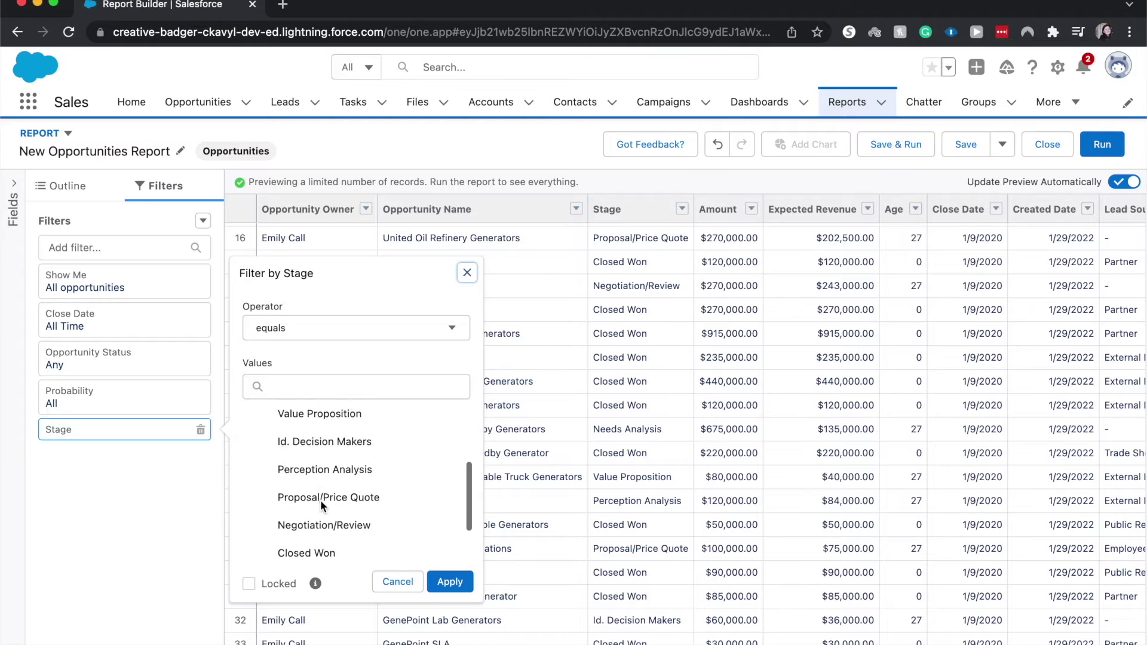
scroll(321, 505, down, 1)
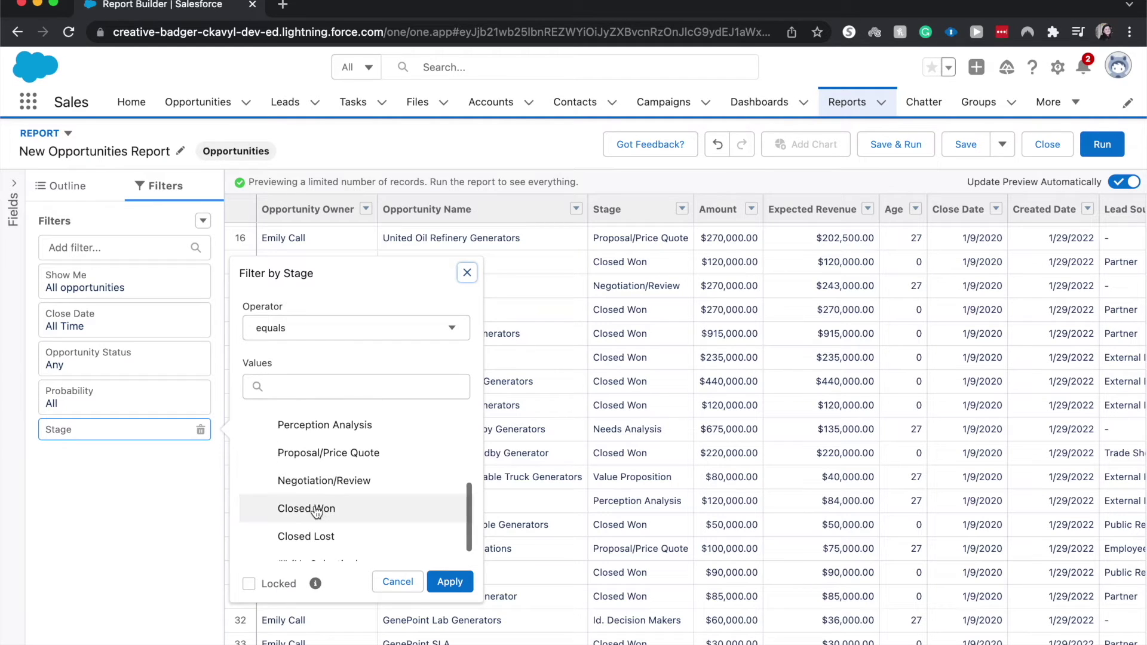
click(315, 510)
click(447, 582)
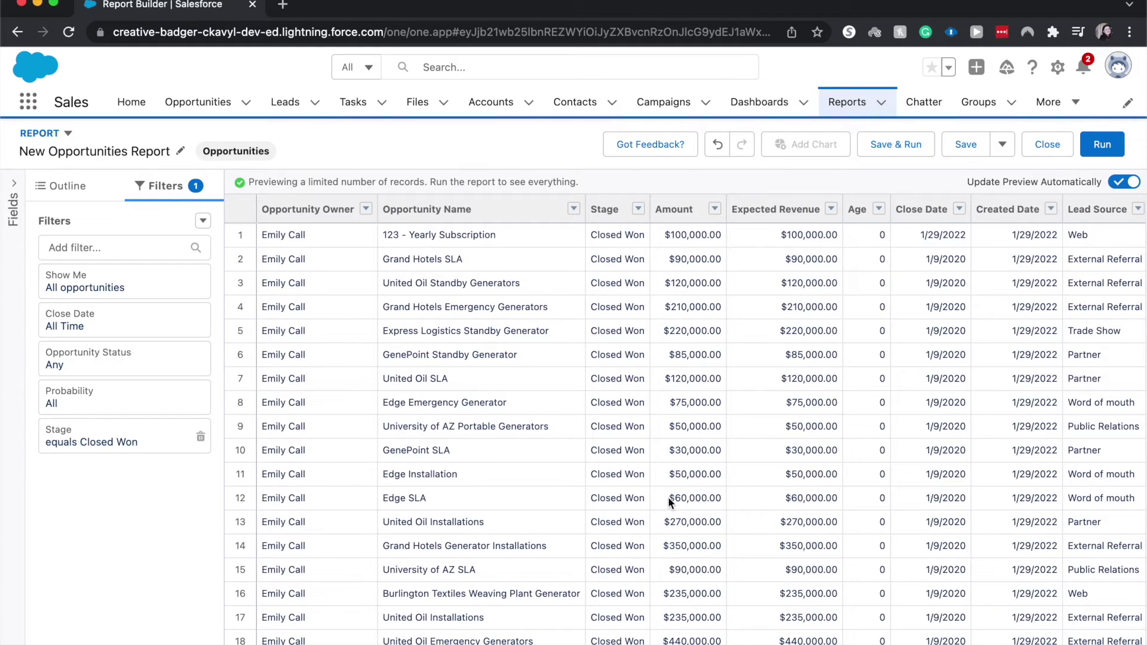
scroll(585, 478, down, 1)
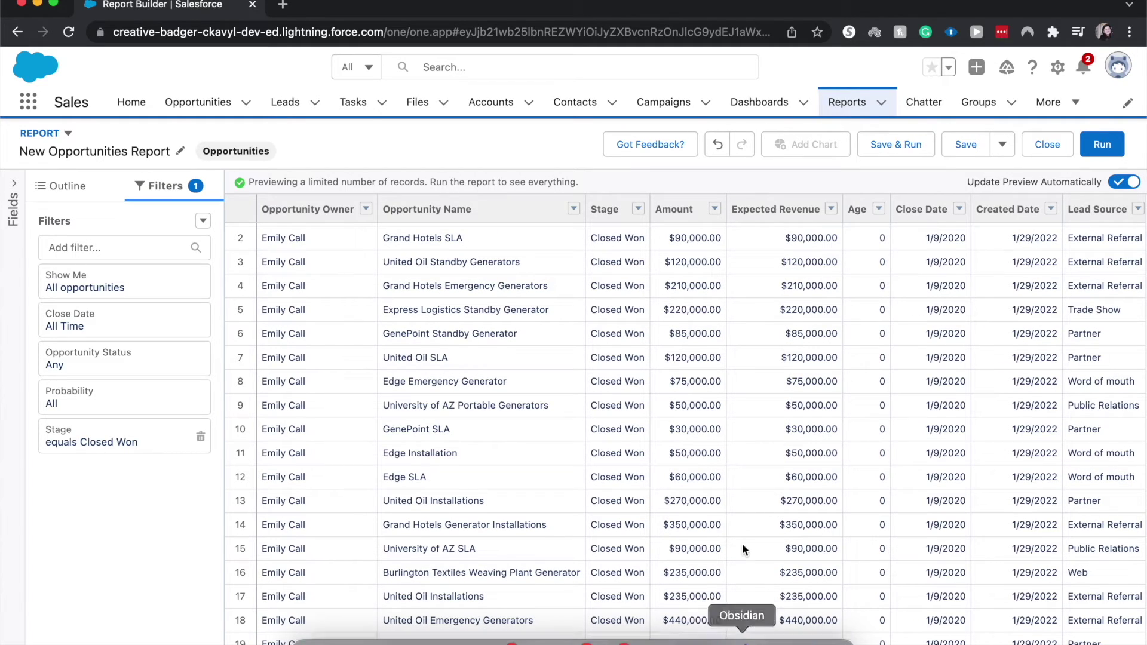
scroll(743, 542, up, 1)
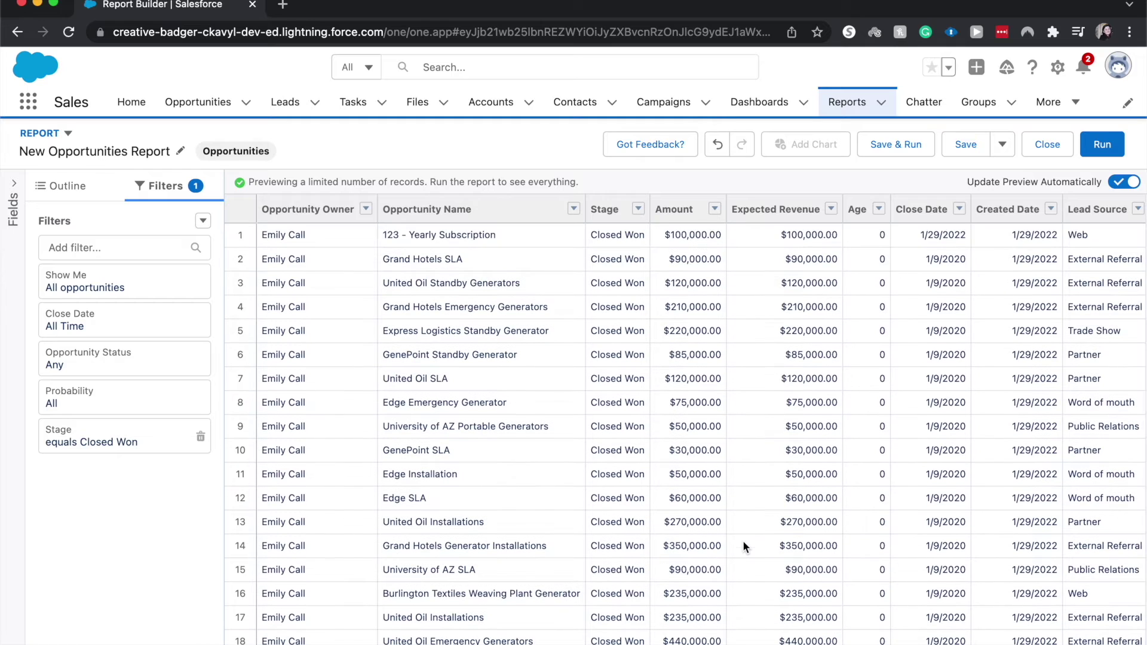
scroll(743, 542, down, 1)
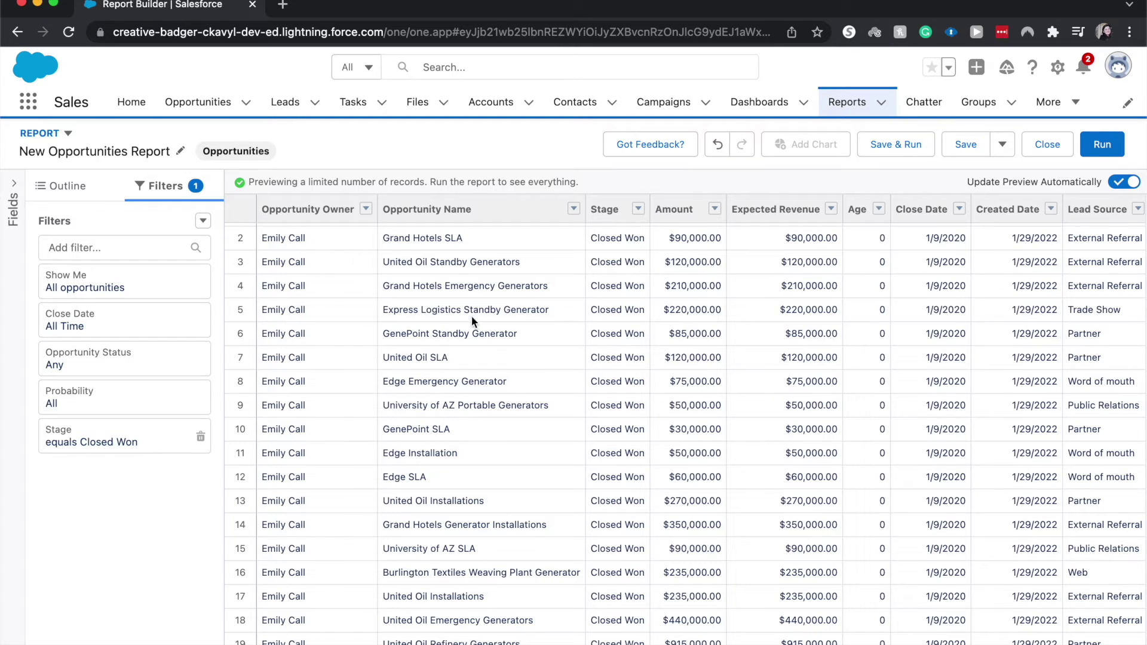
click(96, 441)
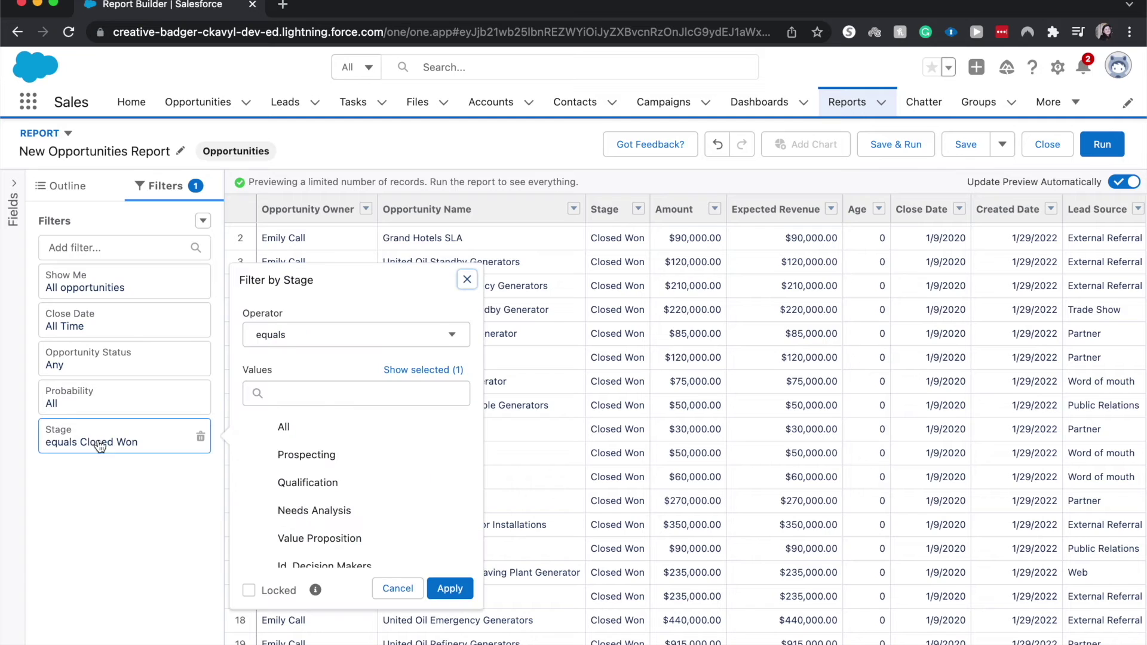
click(248, 588)
click(443, 587)
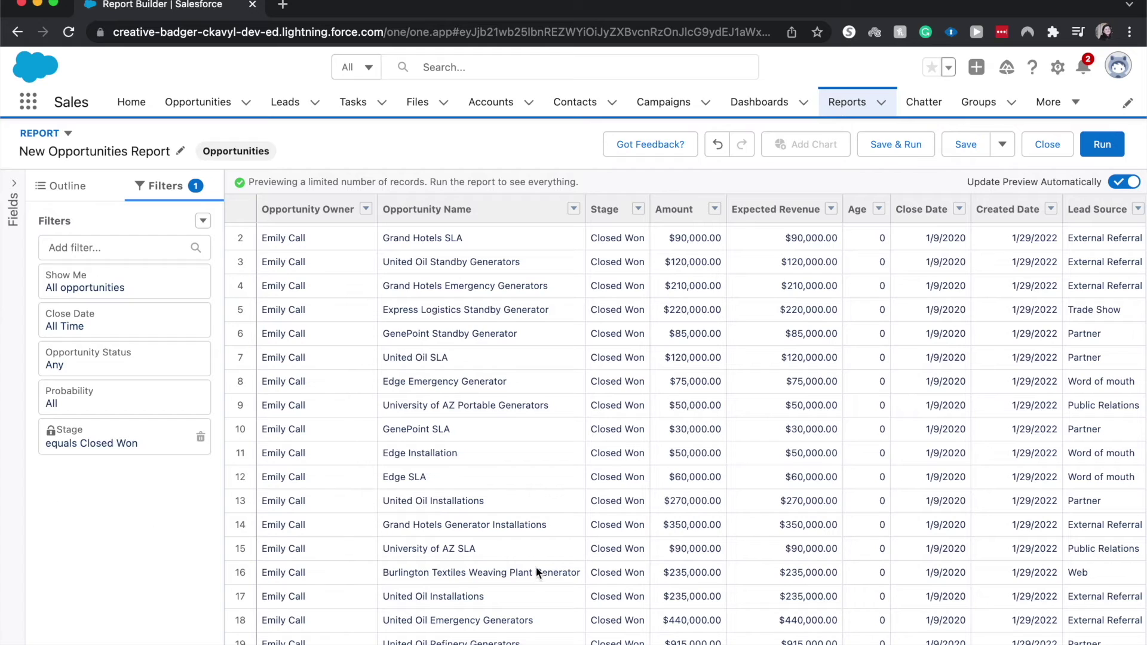
click(154, 447)
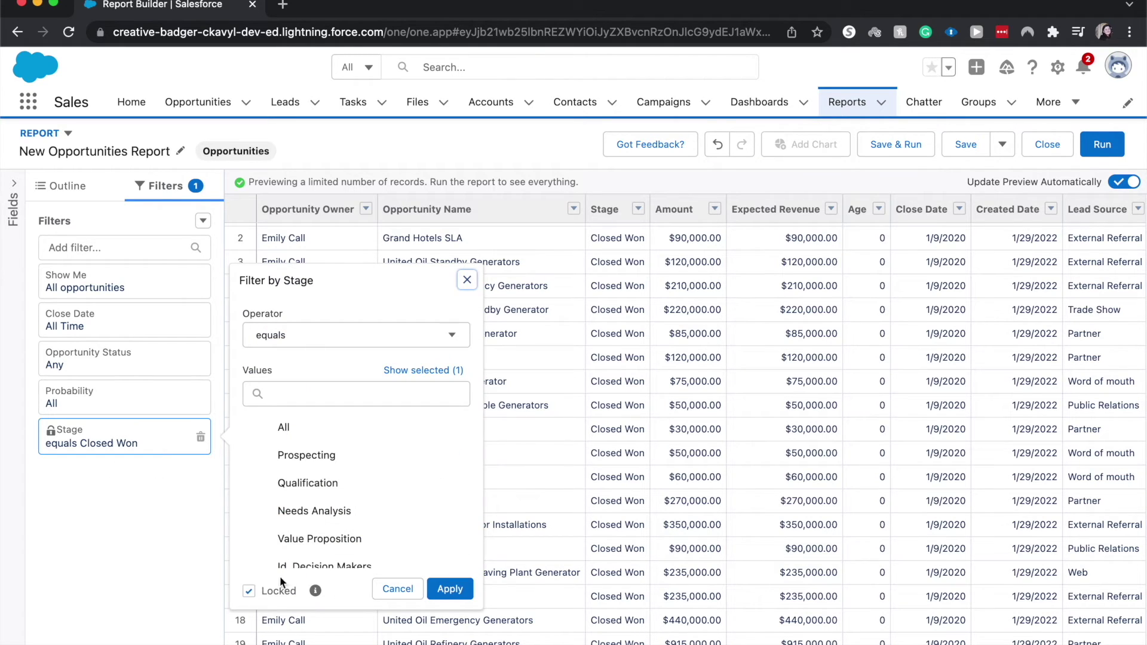
click(249, 590)
click(466, 593)
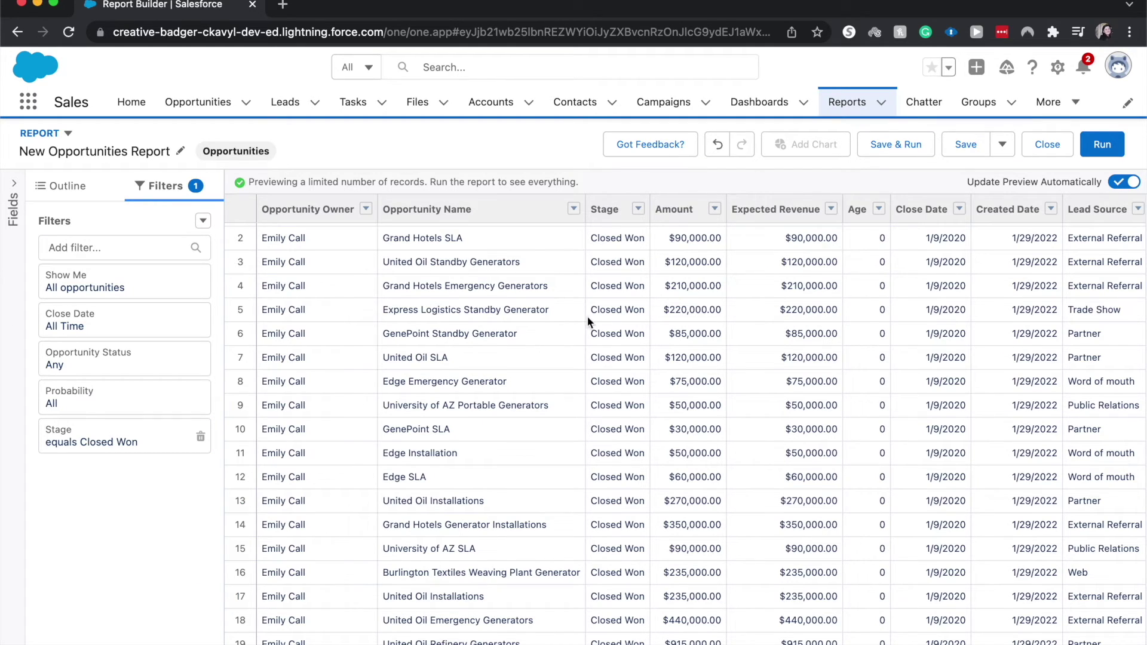
Step: Return to the top of the preview and open the Amount column's actions menu
scroll(597, 325, up, 1)
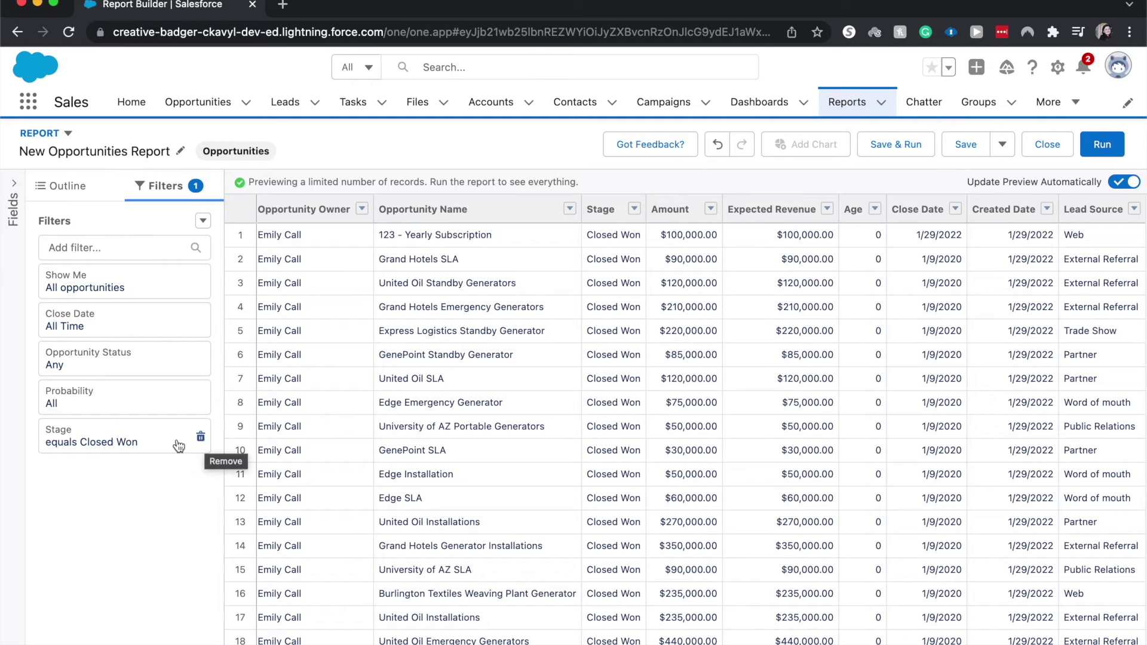
click(711, 210)
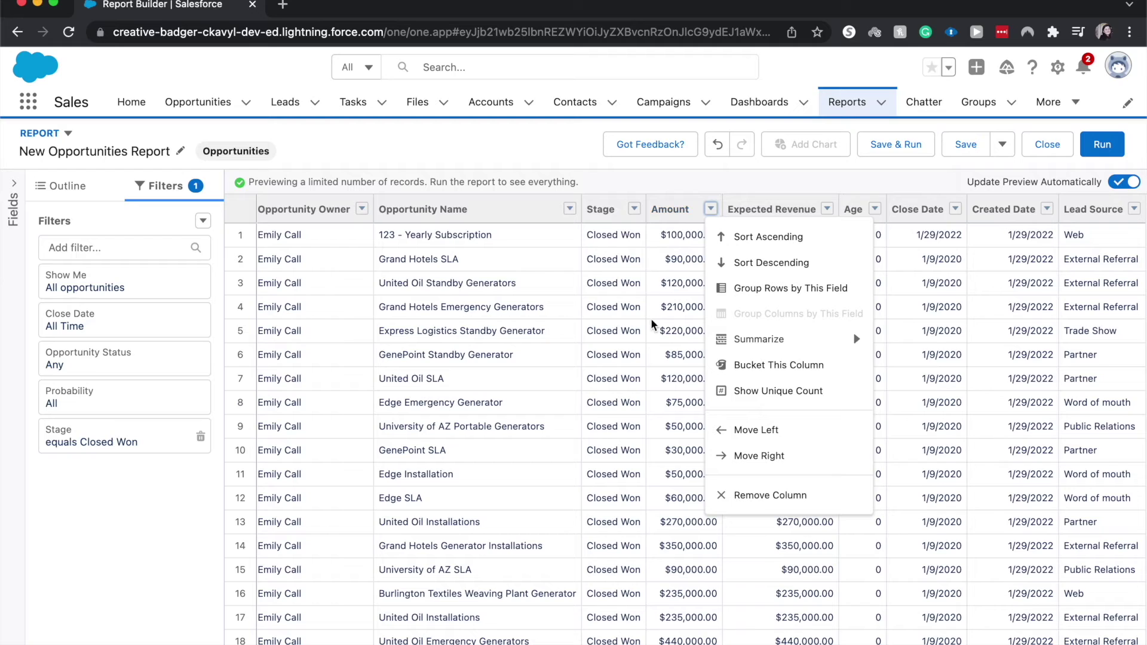
Step: Start a bucket column from Amount and name it 'Caps'
click(718, 362)
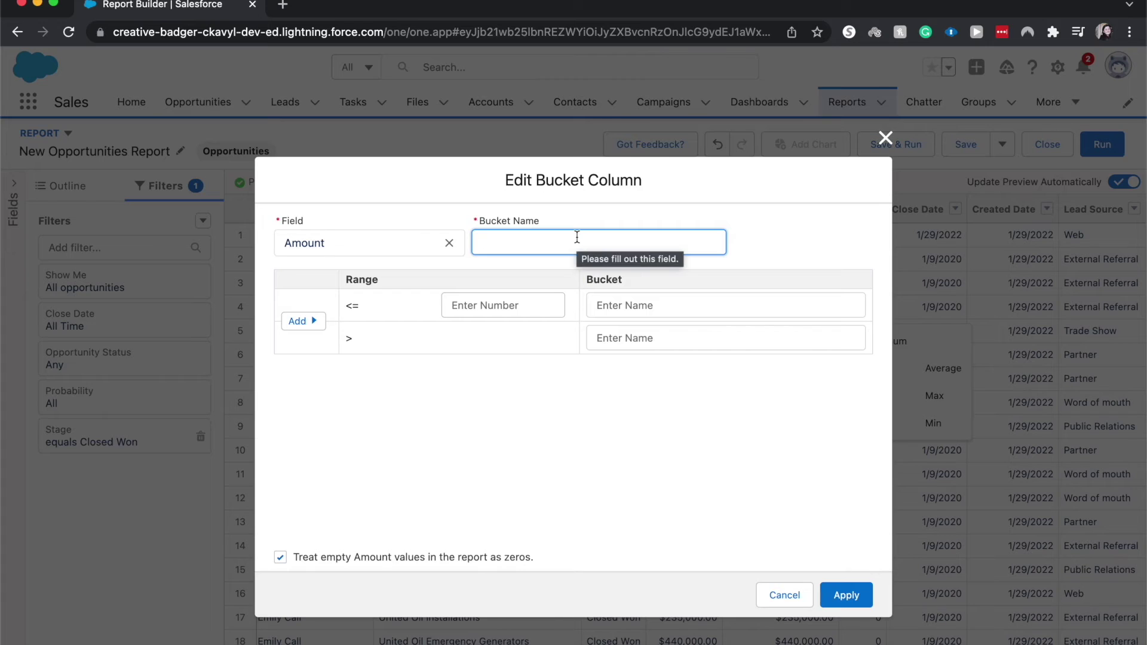
text(H)
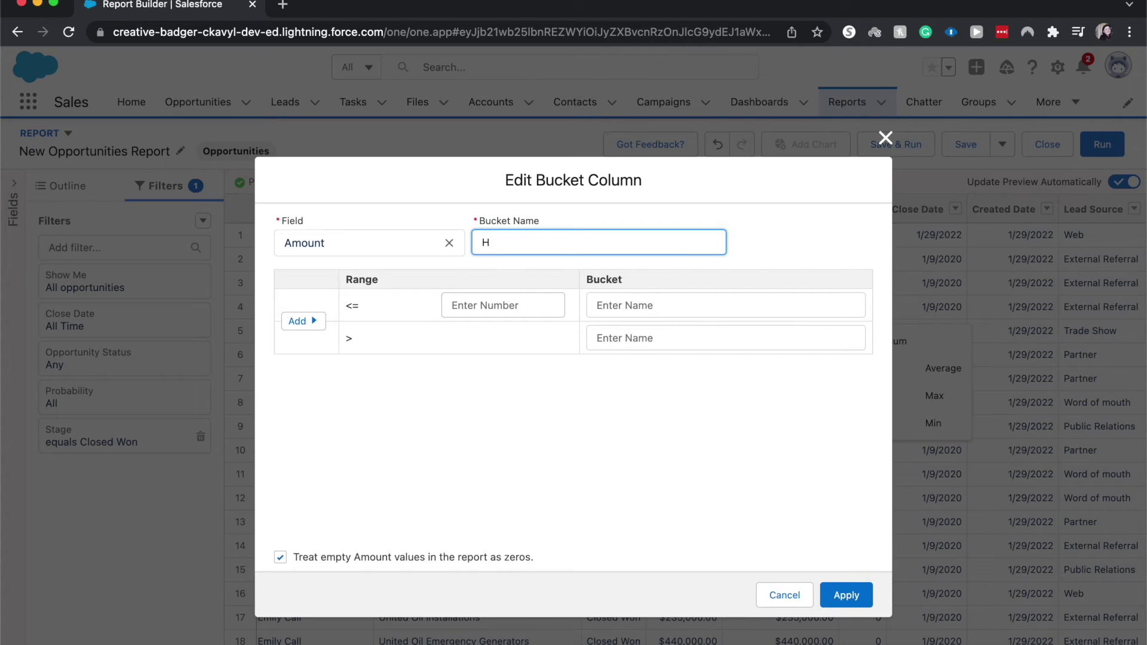
text(h)
key(BackSpace)
text(i)
key(BackSpace)
key(BackSpace)
text(Caps)
click(499, 360)
Step: Add a middle range and name the three buckets Low, Med and High
click(521, 310)
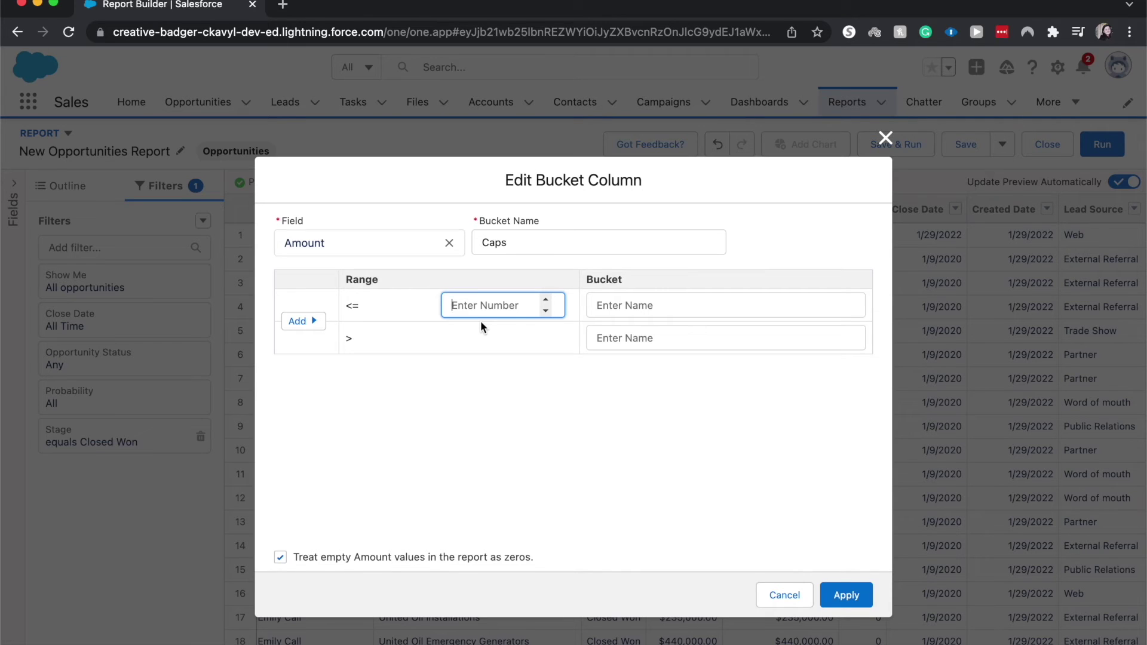
click(303, 321)
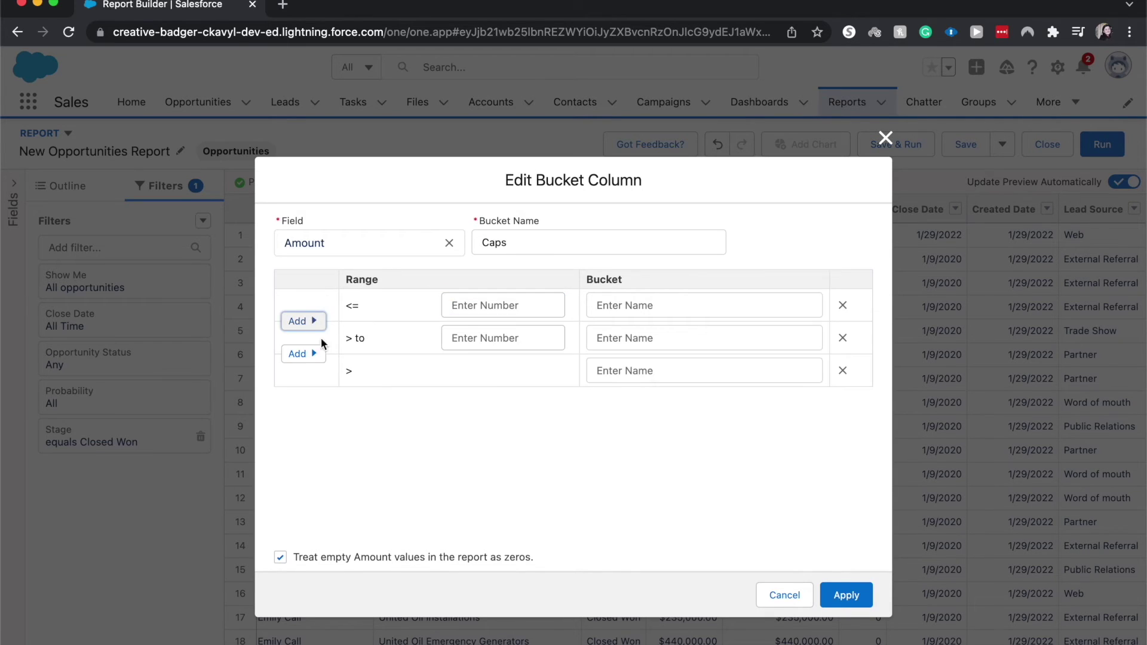
click(504, 304)
click(678, 306)
text(Low)
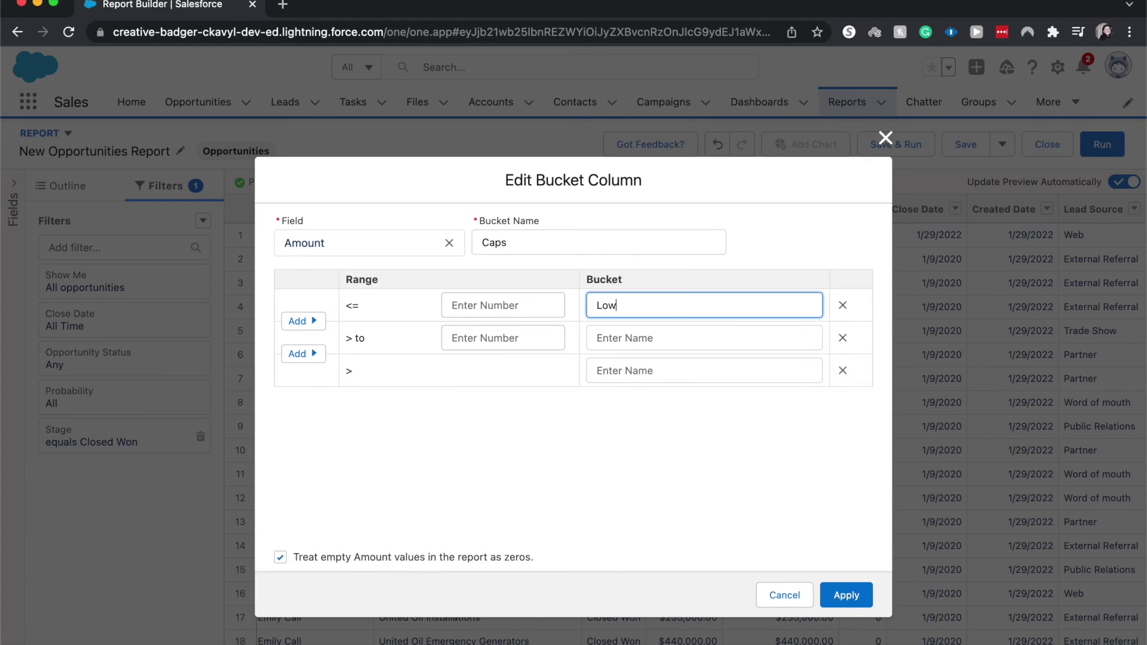
key(Tab)
click(713, 335)
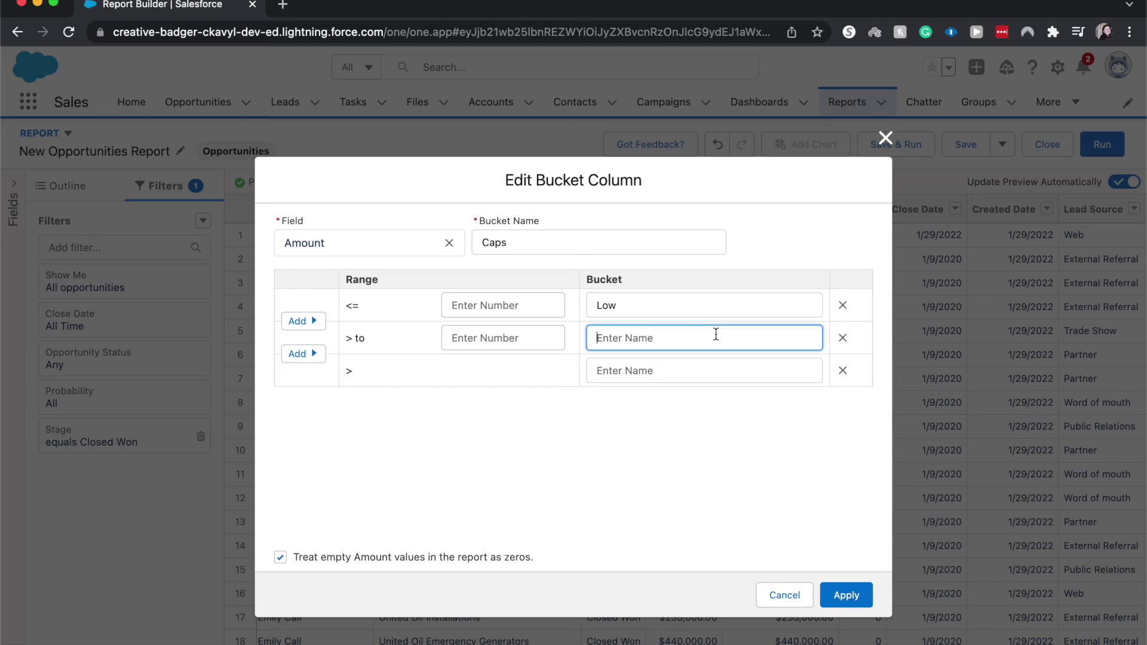
text(Med)
key(Tab)
key(Tab)
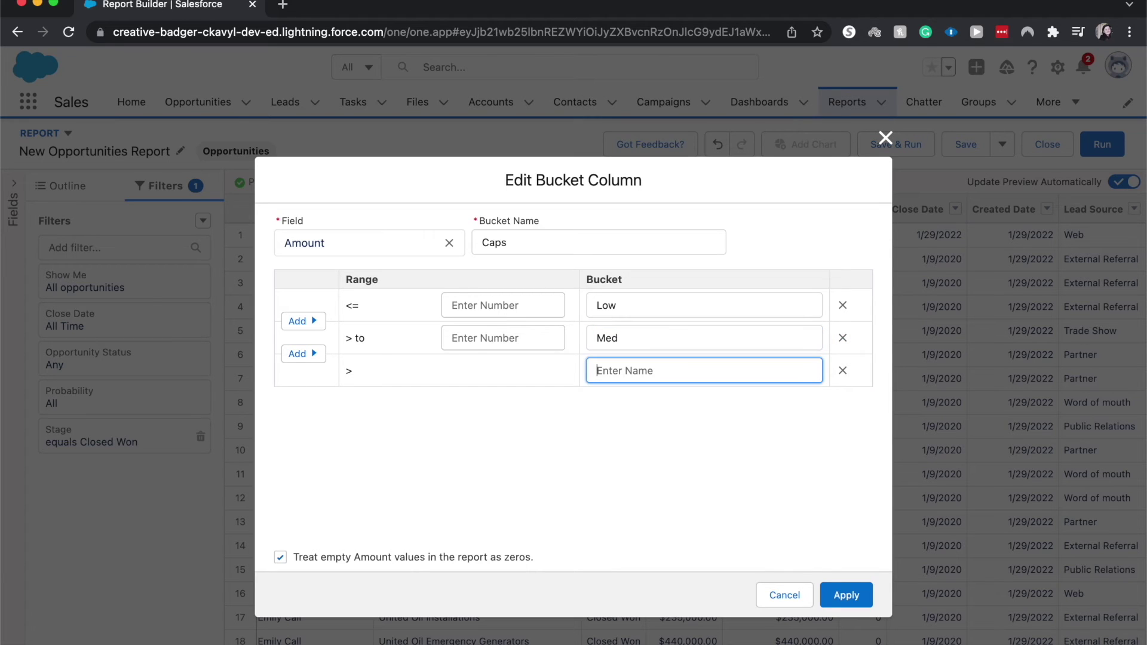
text(High)
Step: Set the Low limit to 50000 and the Med limit to 100000, then apply
click(474, 306)
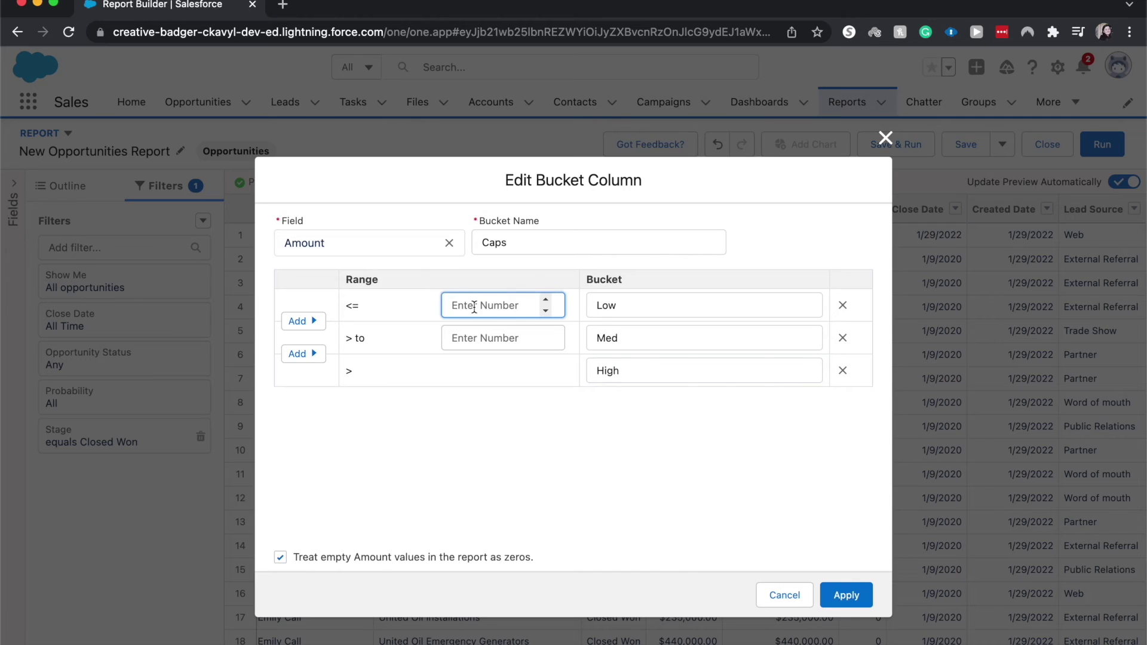
text(50000)
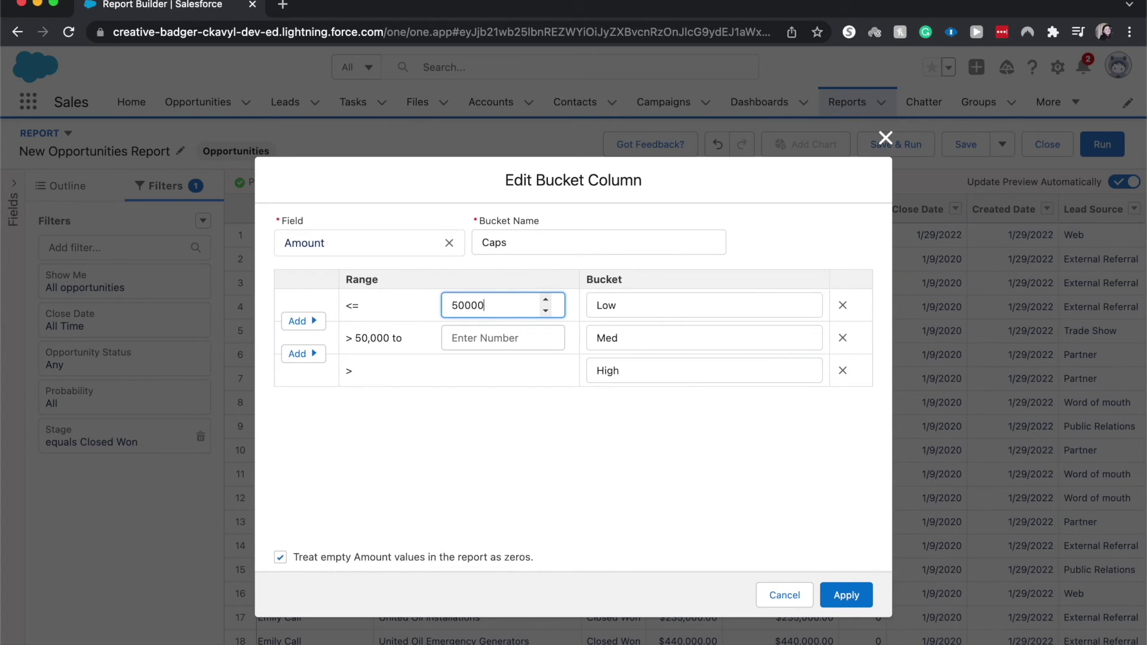
click(486, 338)
text(1)
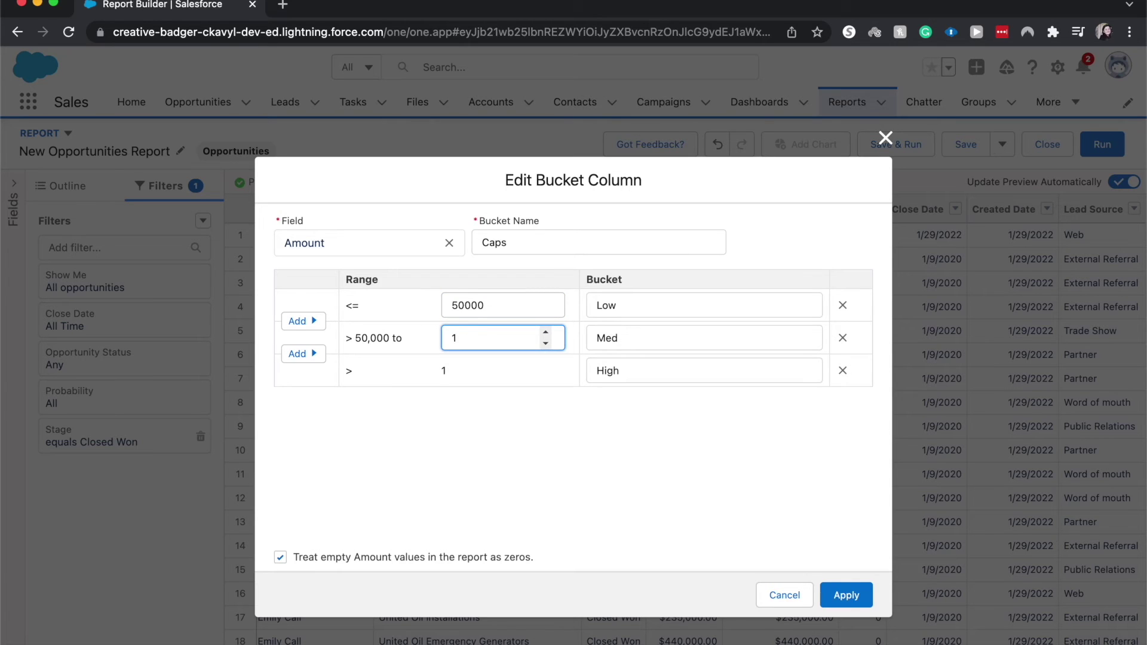
text(00000)
click(853, 607)
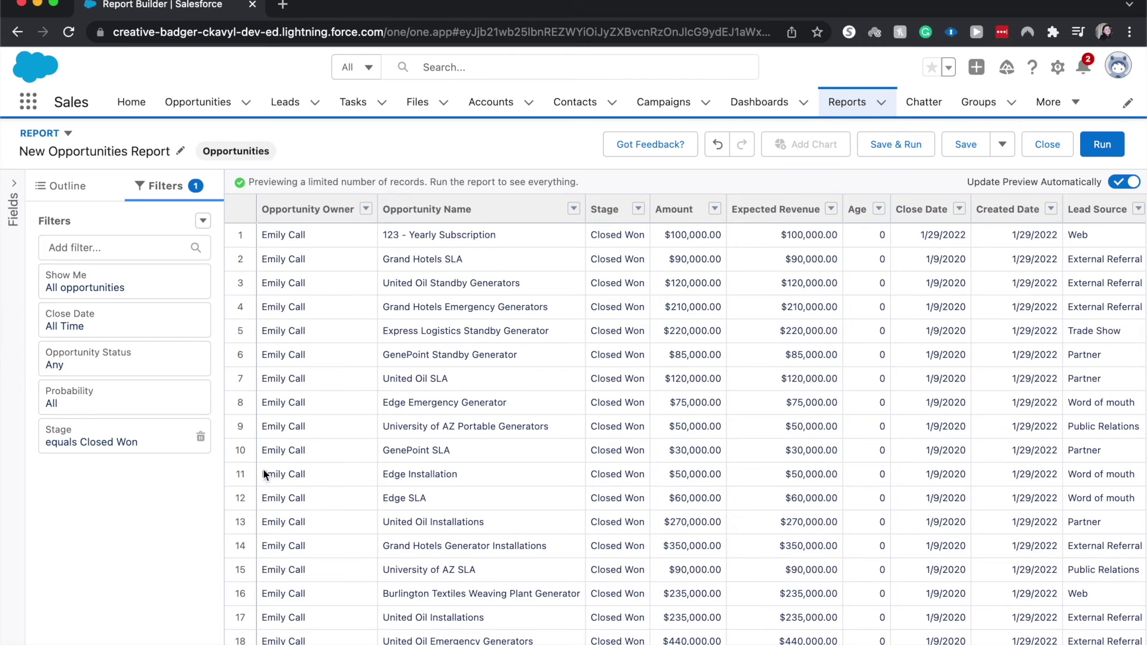
Step: Show the report Outline and scroll the preview to view the Caps column's Low/Med/High labels
scroll(507, 385, down, 1)
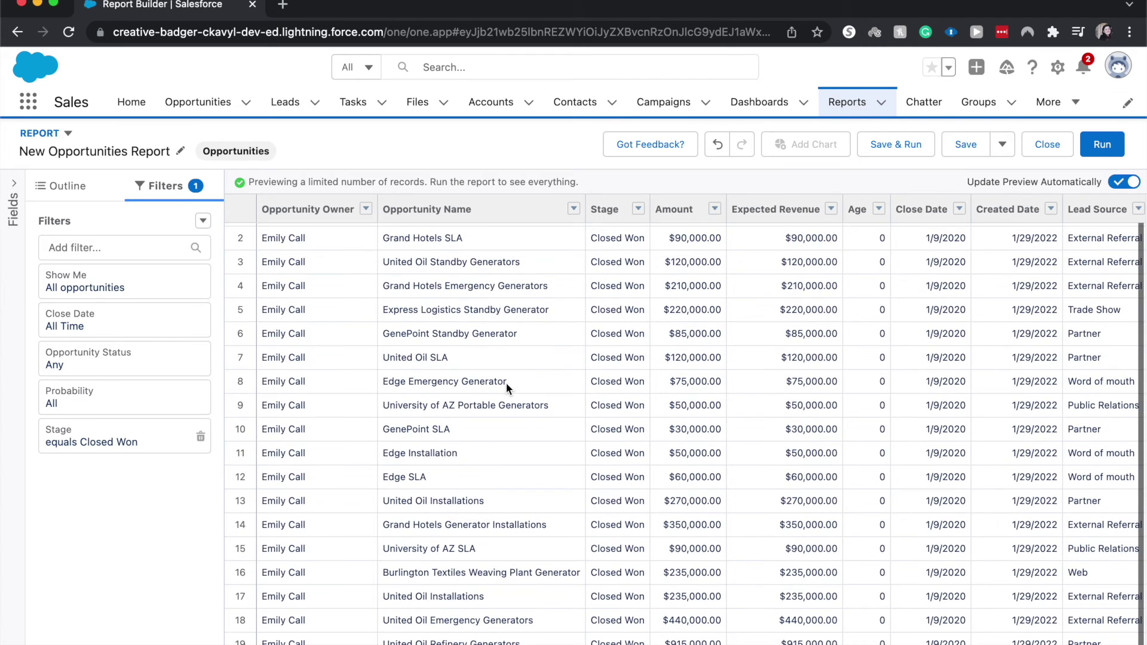
click(67, 185)
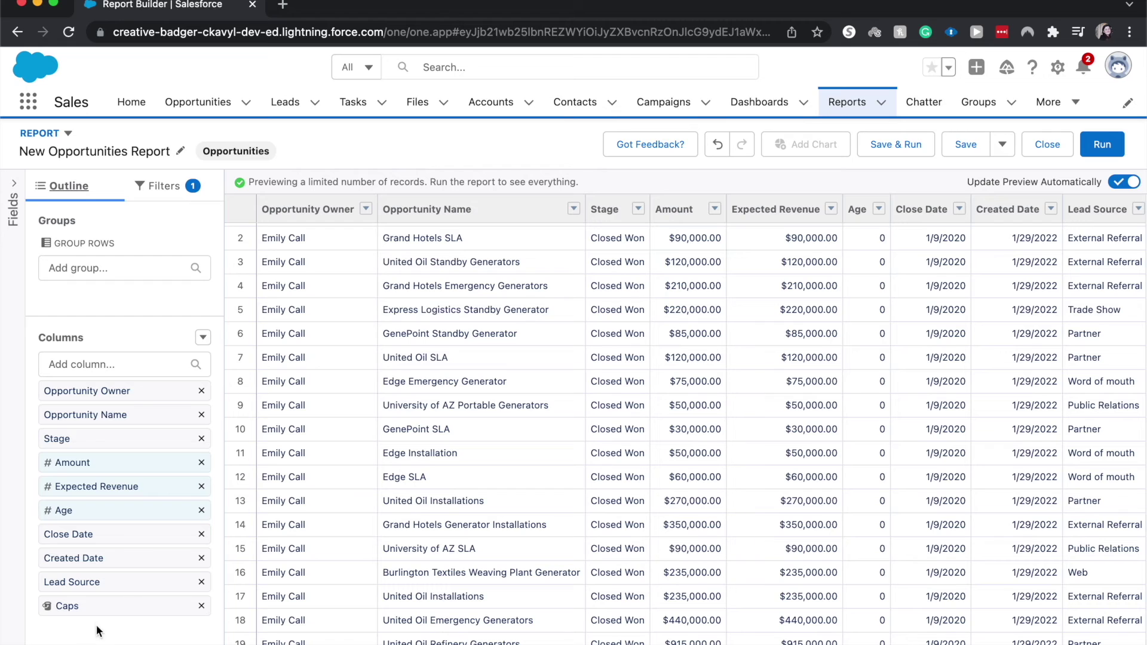
scroll(518, 503, right, 3)
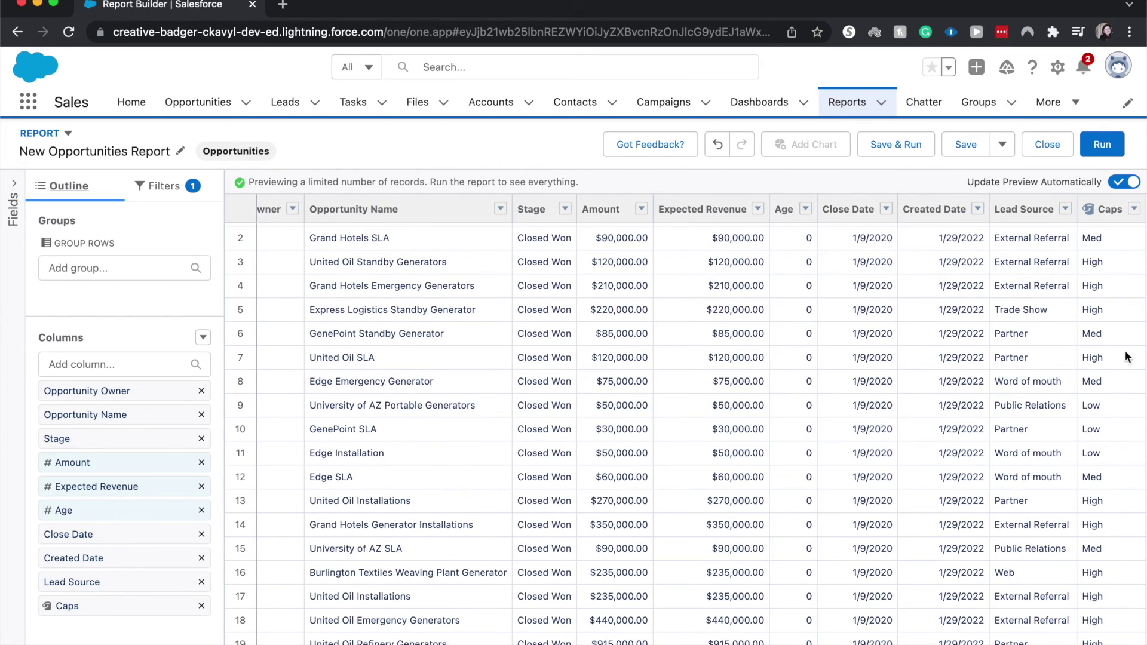
scroll(1100, 243, up, 1)
scroll(1098, 241, up, 1)
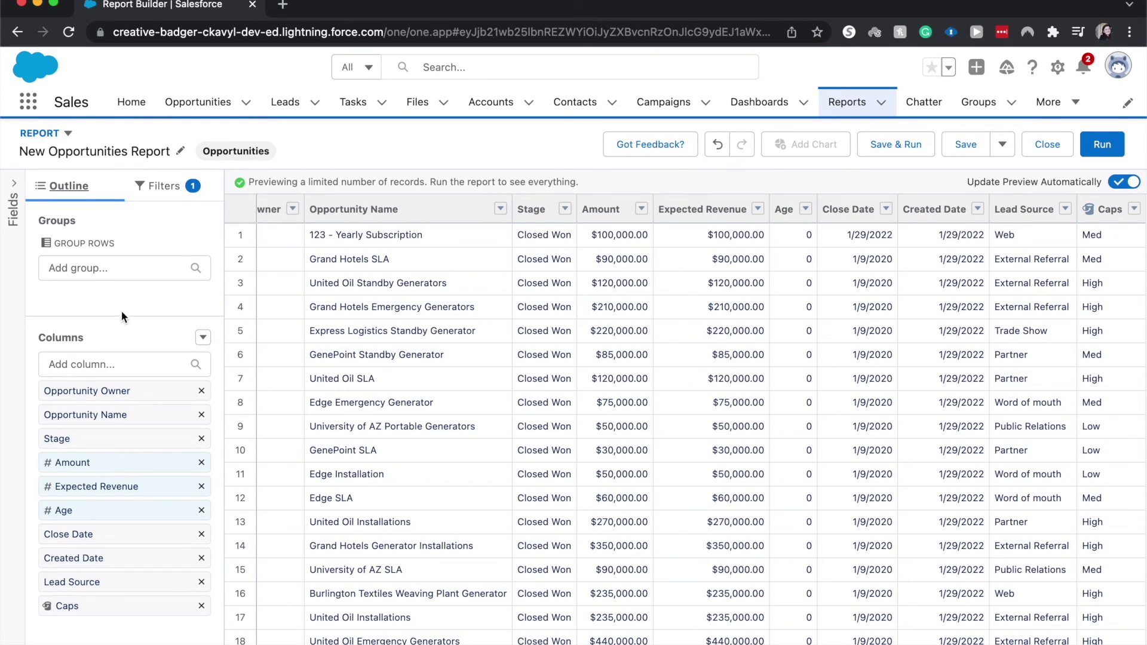
click(117, 267)
Step: Group rows by Caps, yielding Low (3) $130,000, Med (6) $500,000 and High (10) groups
text(caps)
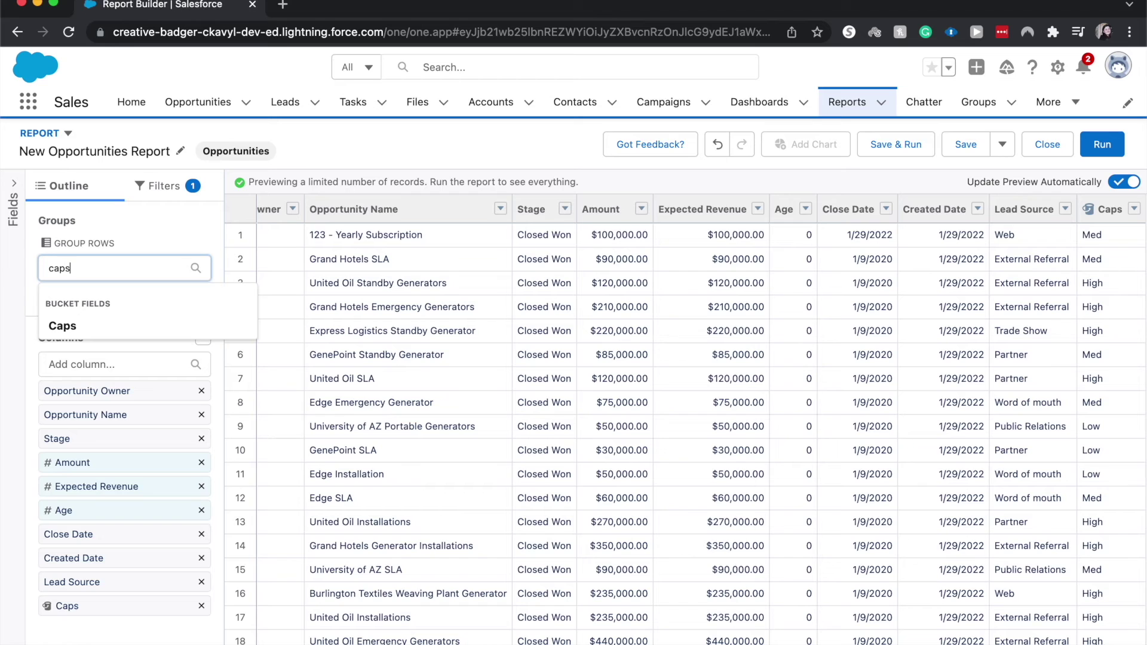
click(78, 326)
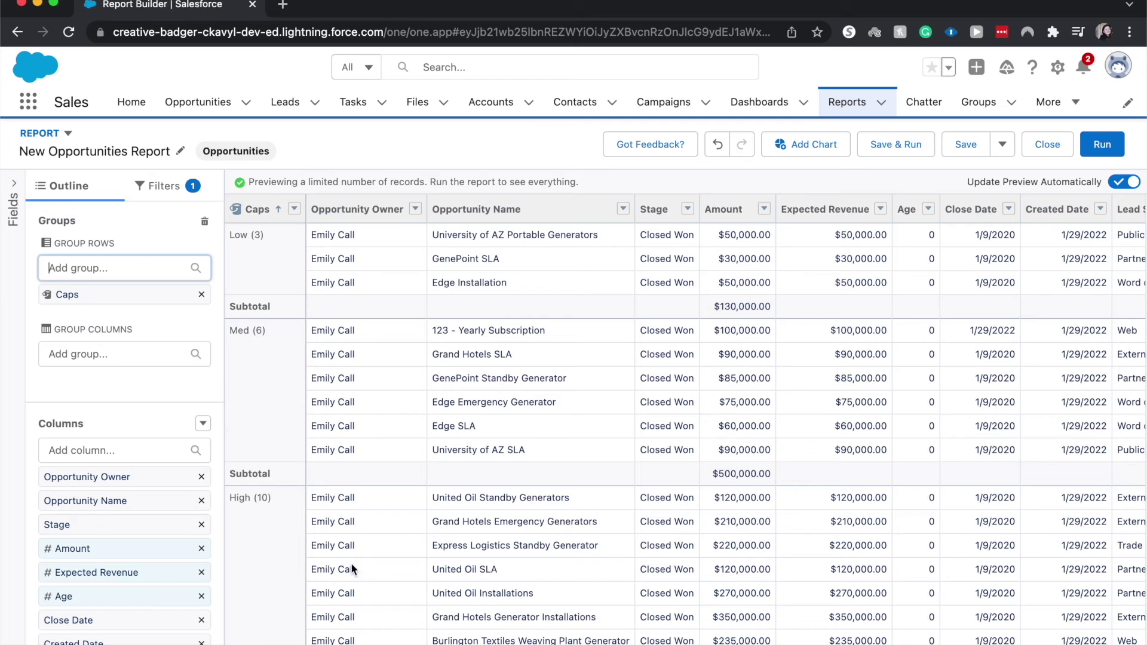
scroll(278, 571, down, 2)
scroll(324, 564, down, 3)
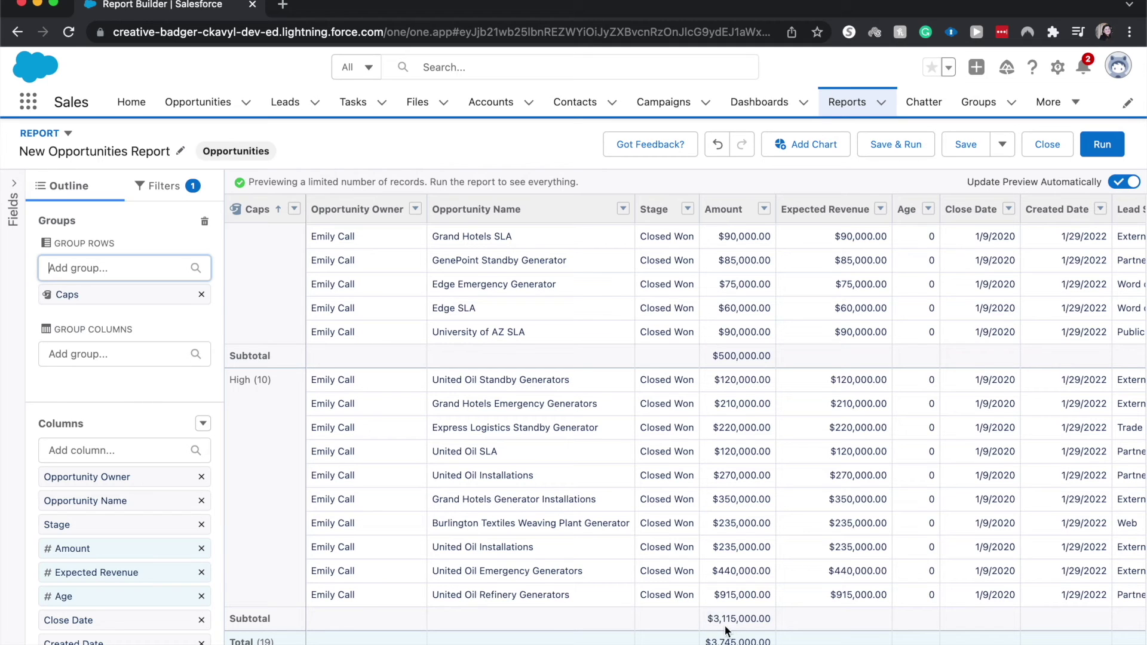
scroll(641, 324, up, 5)
scroll(641, 324, right, 1)
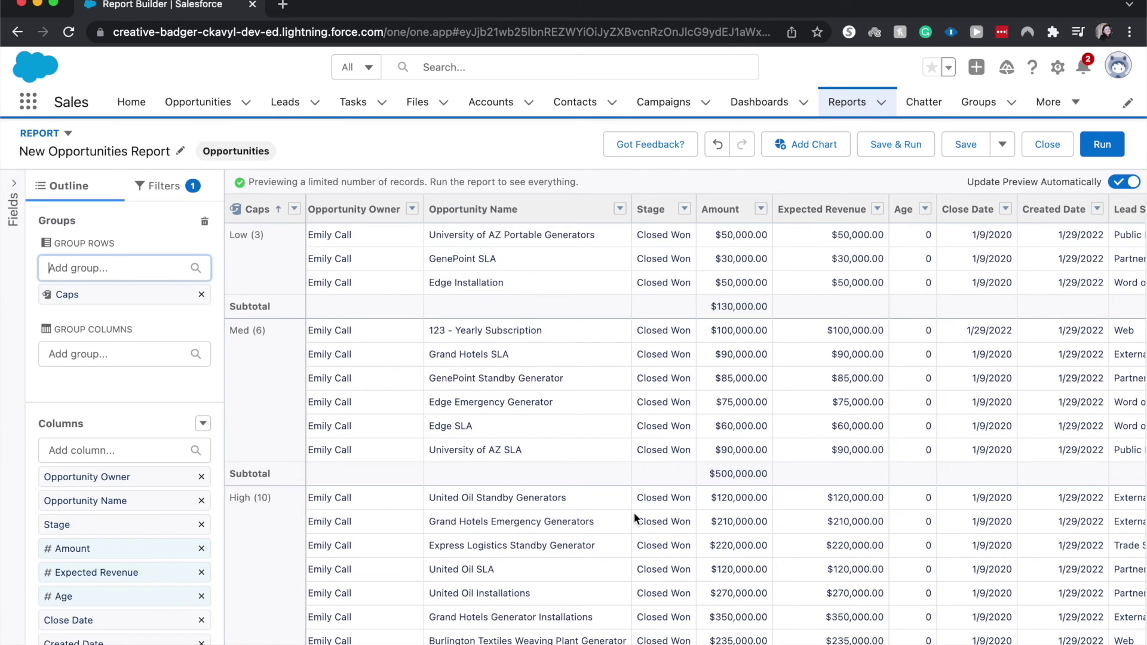
Step: Name the report 'Sample Opportunity Report', keep the Private Reports folder, and save
click(979, 145)
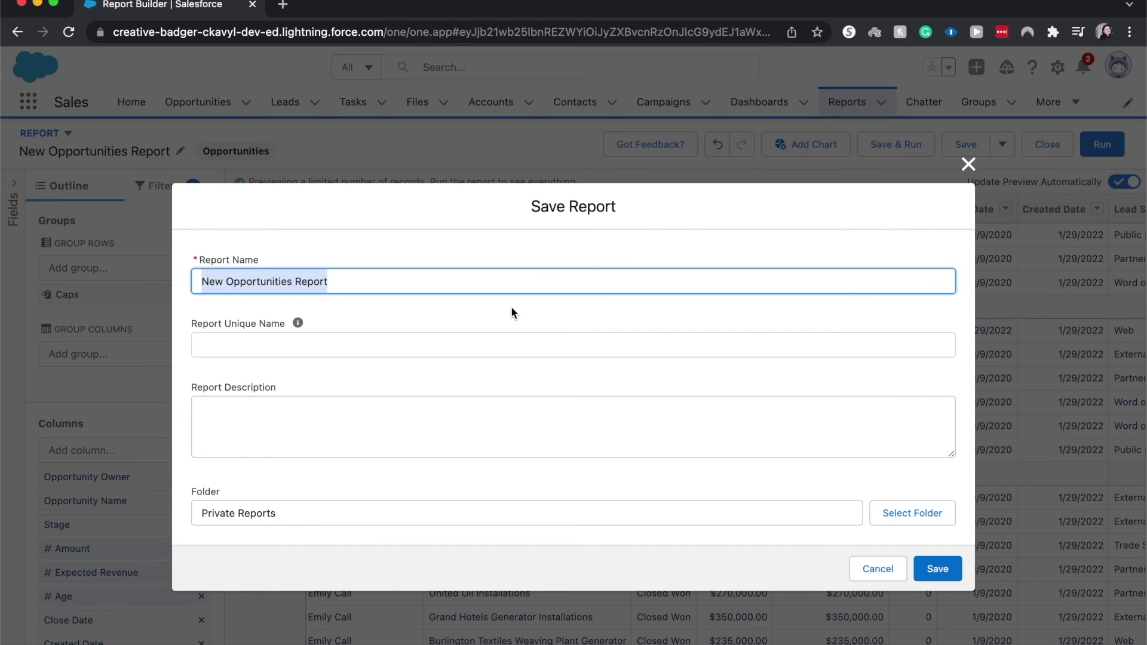
text(S)
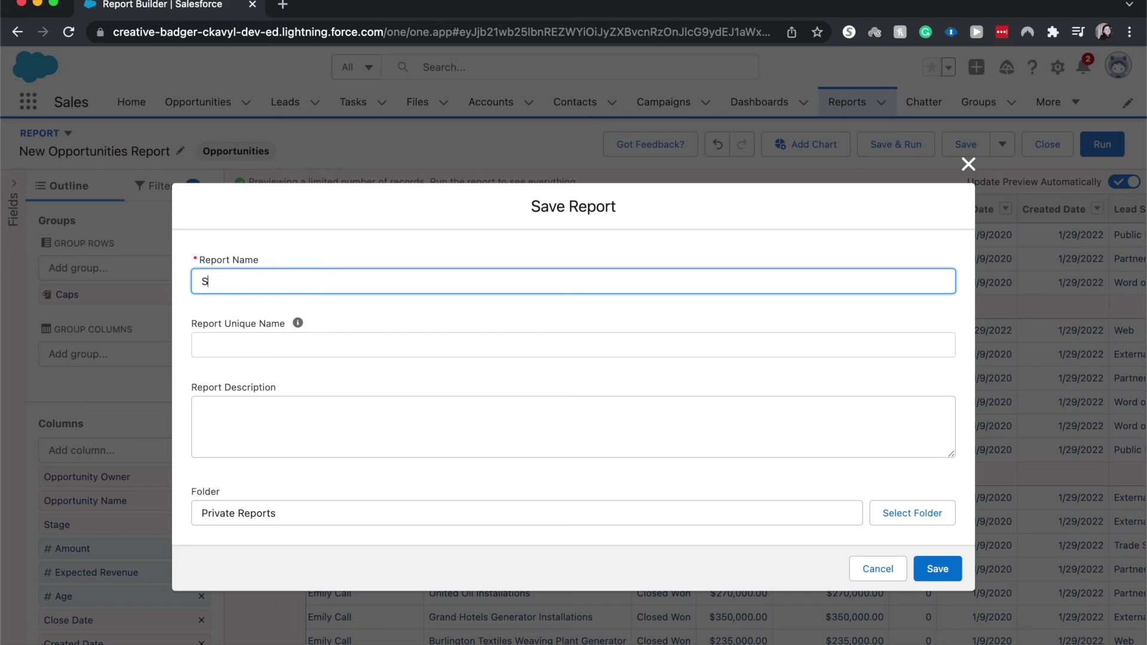
text(ample Opportunity Report)
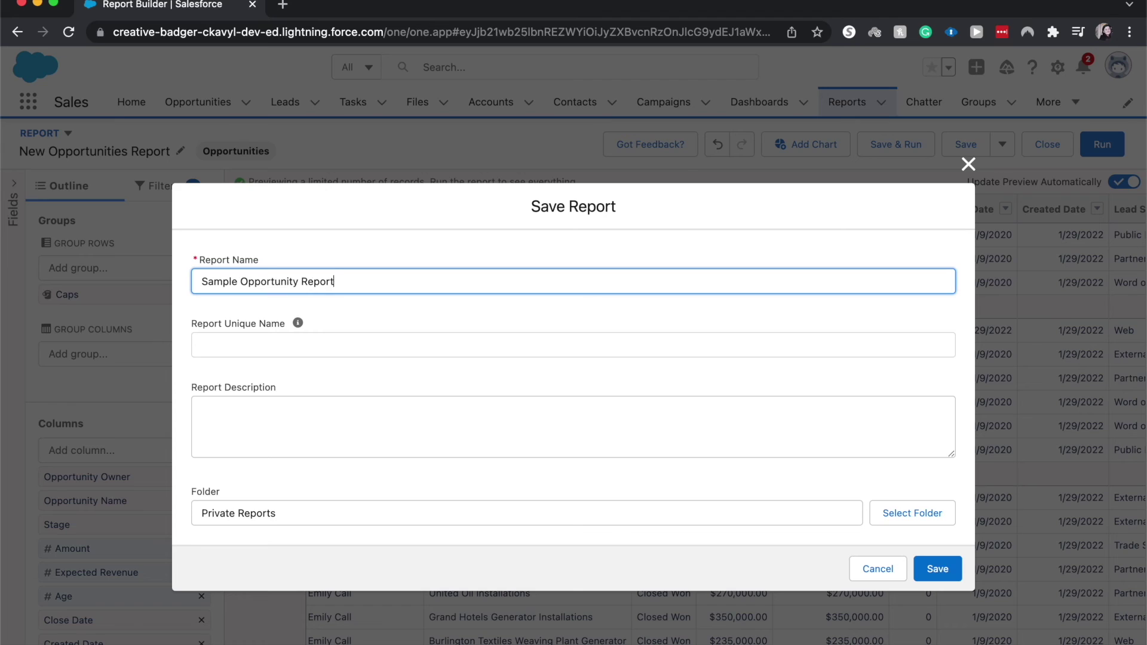
click(494, 348)
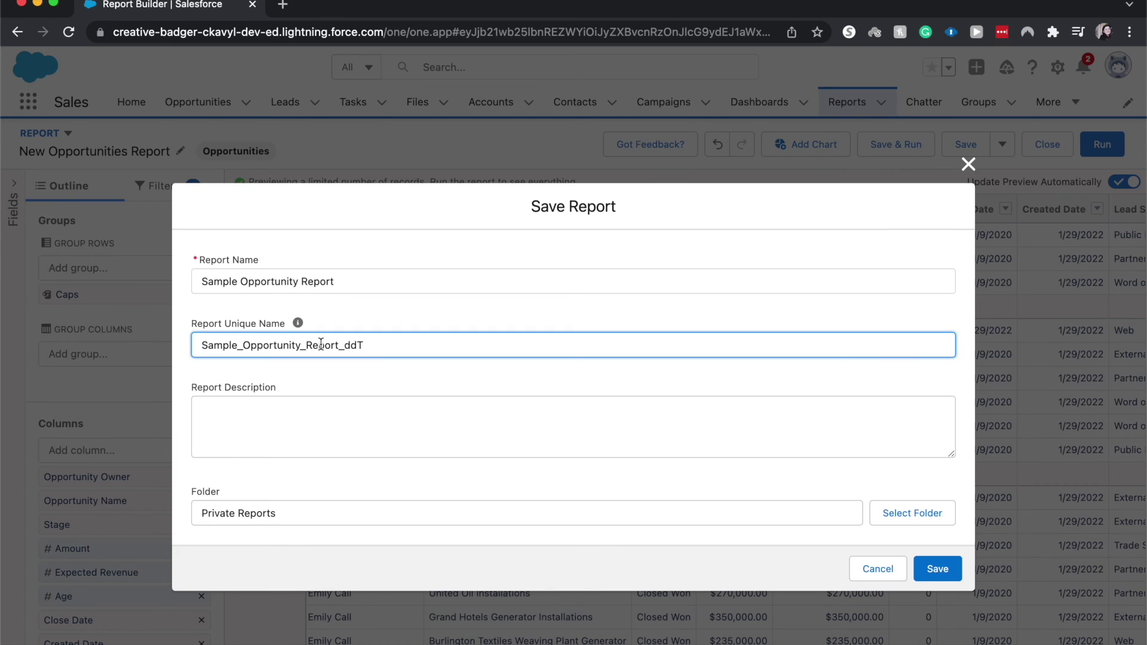
click(337, 403)
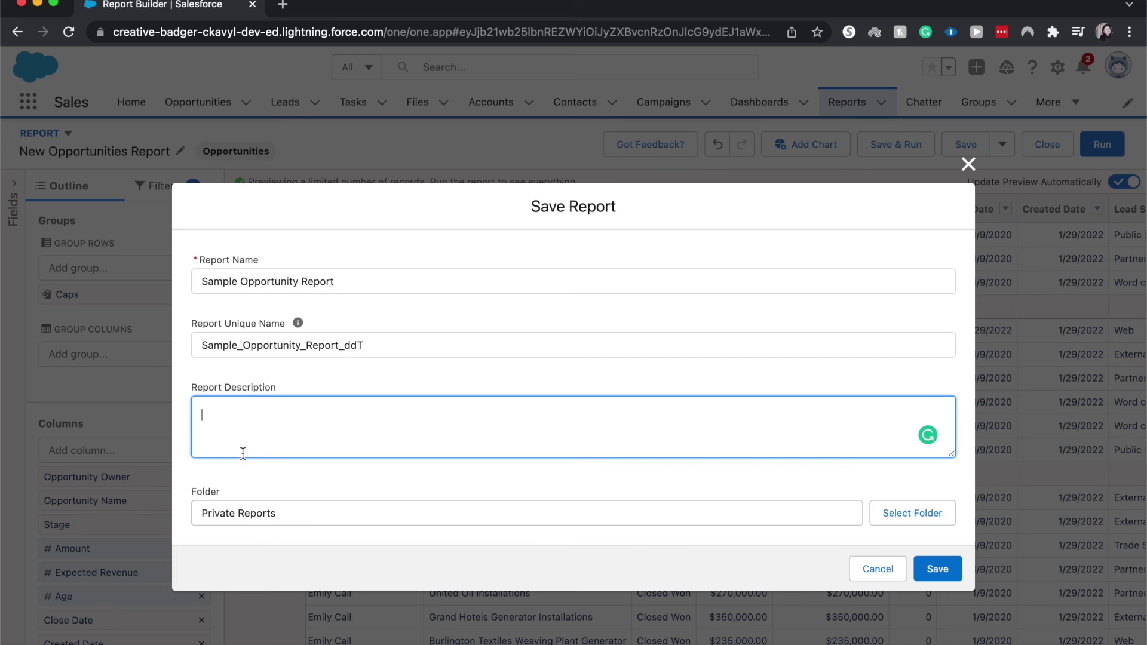
click(876, 515)
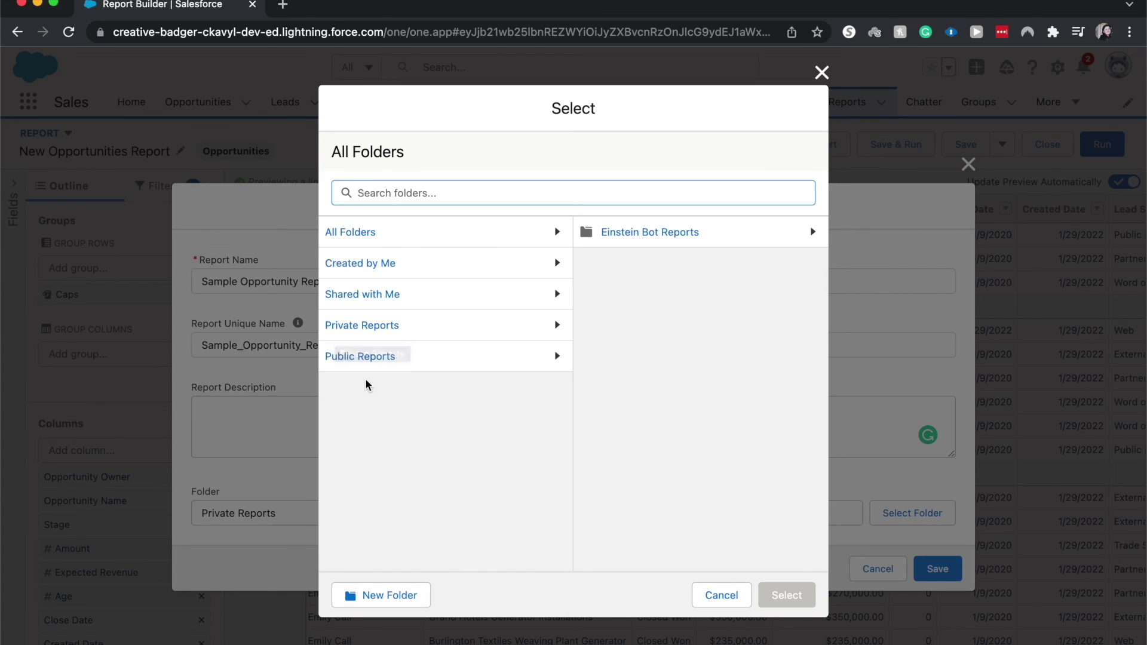
click(734, 605)
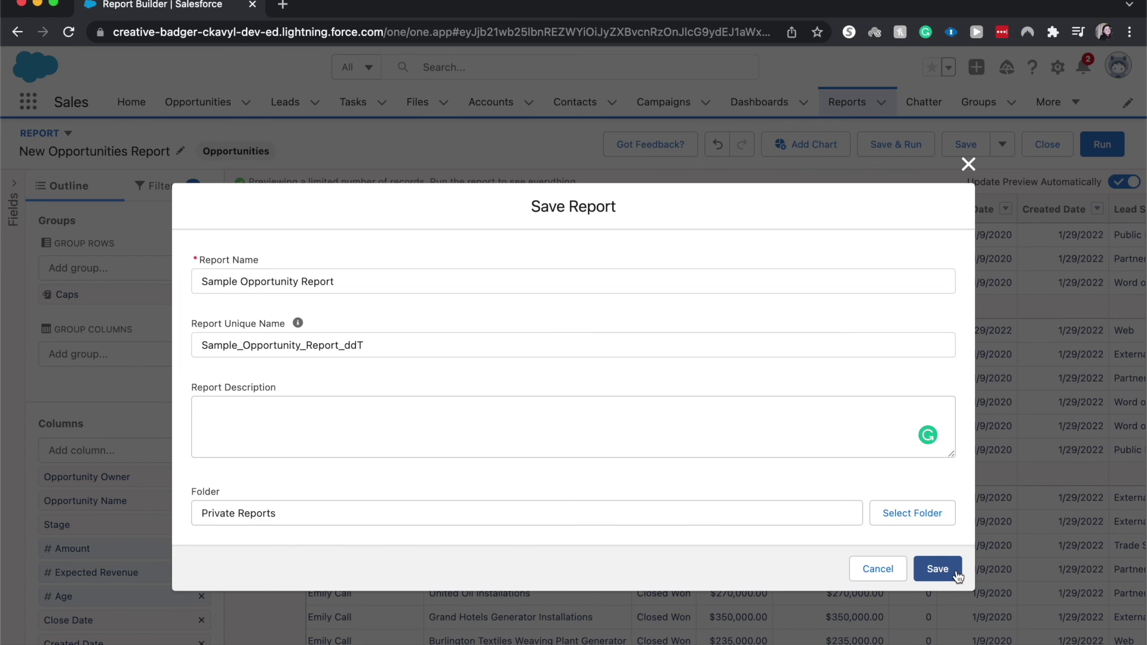
click(956, 571)
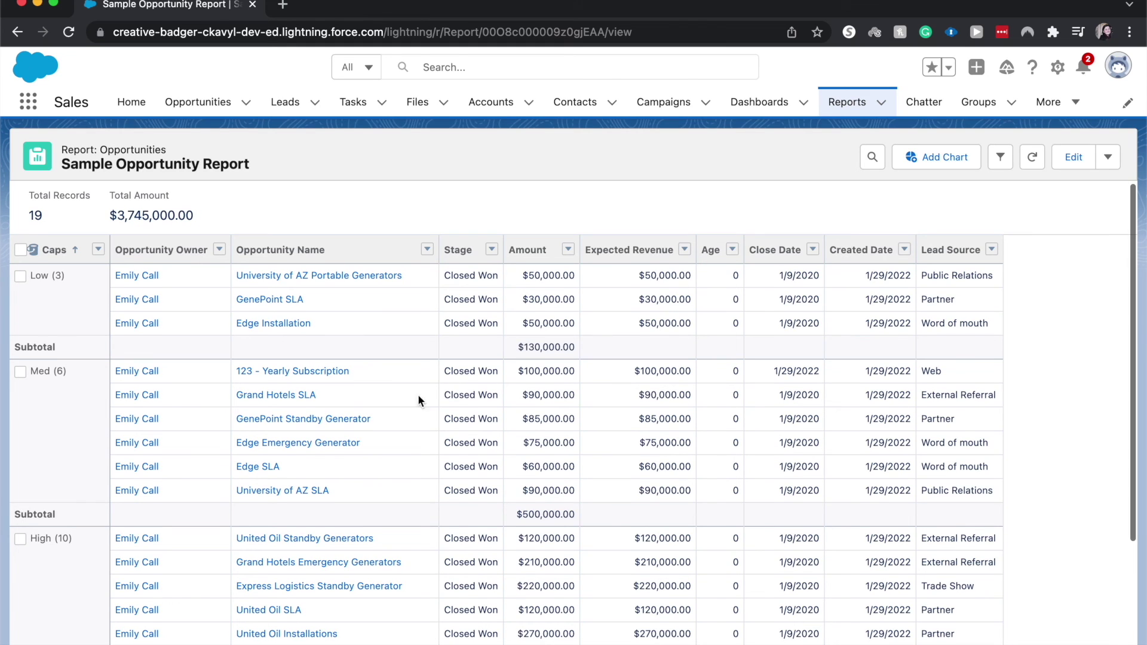
Step: Refresh the saved report's 19 records and open the actions menu beside Edit
scroll(30, 578, down, 5)
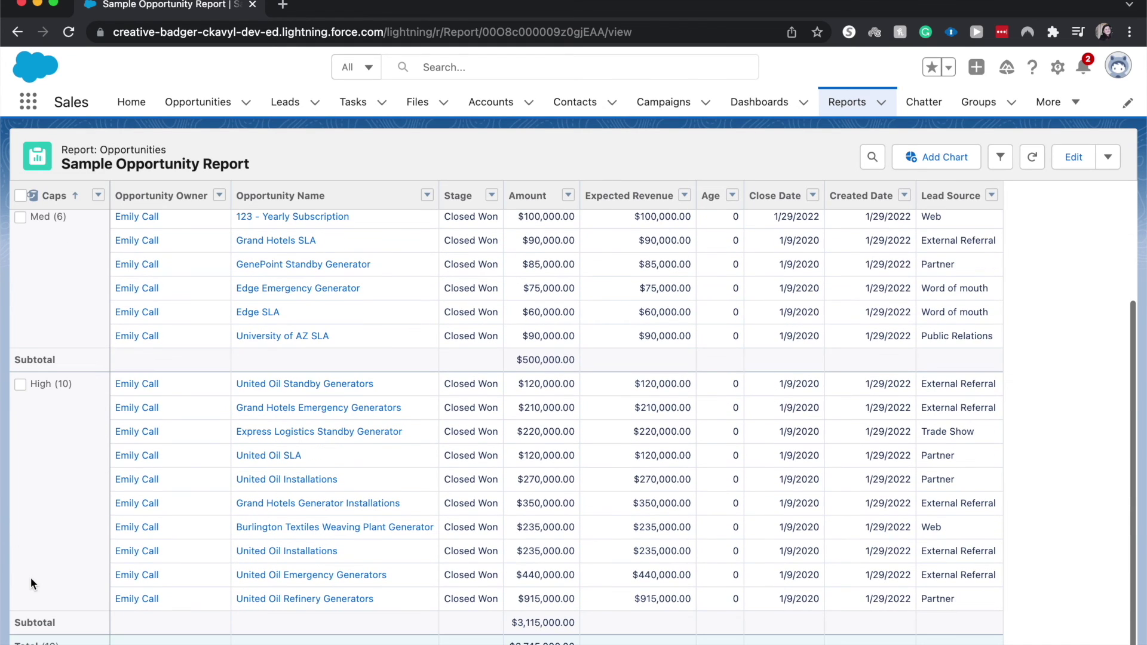
scroll(30, 578, up, 2)
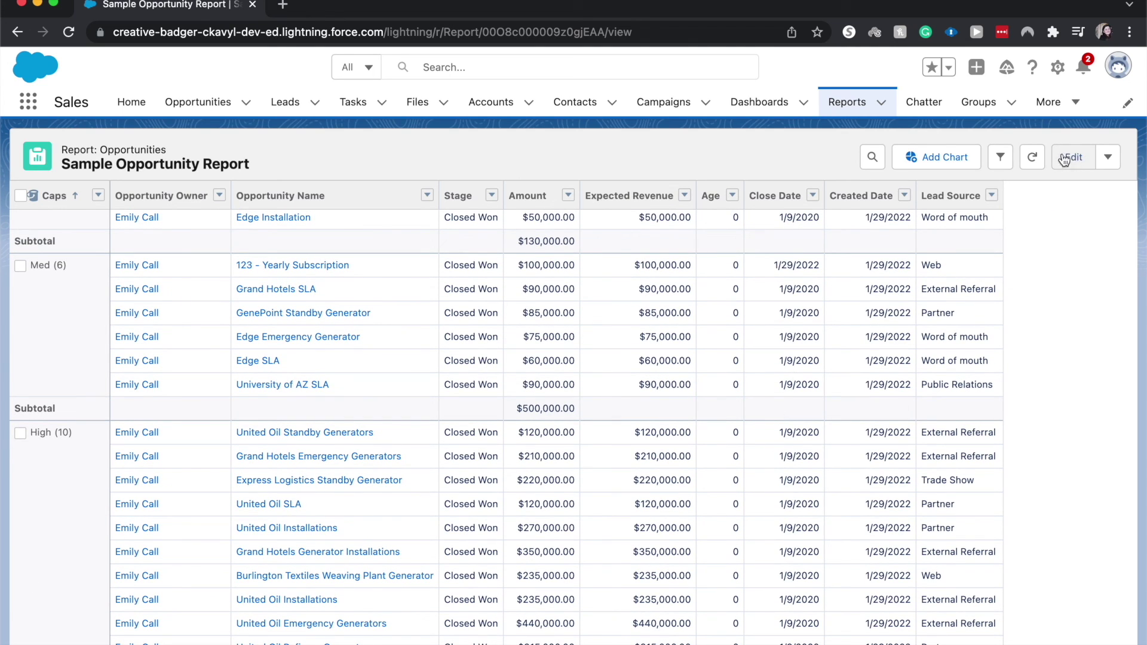
click(1036, 154)
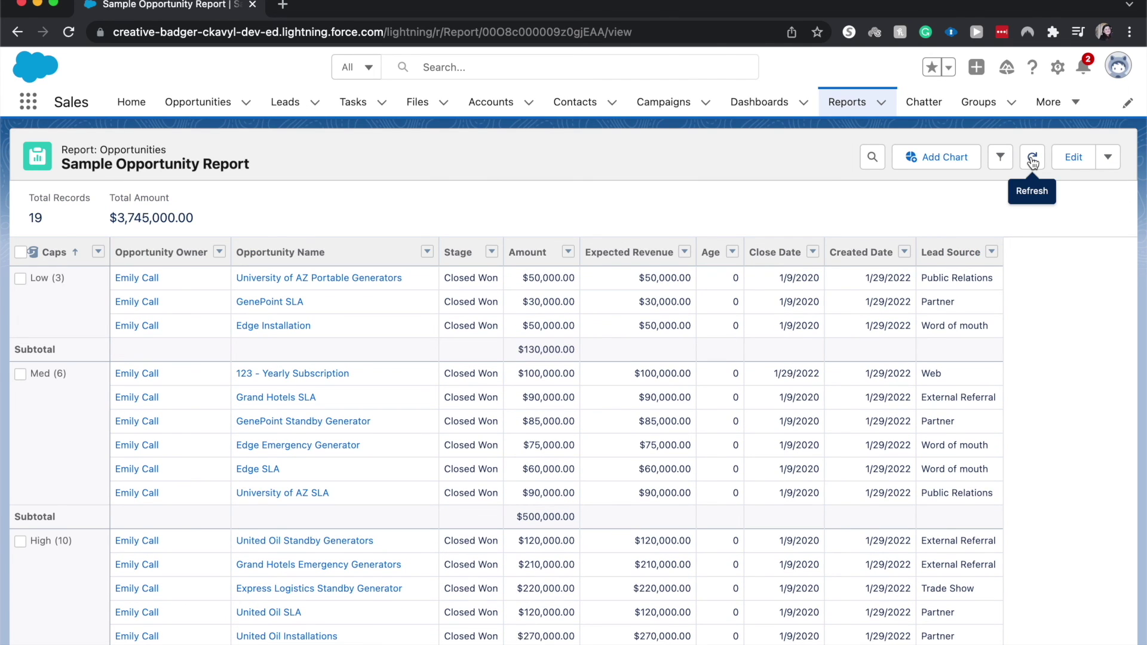
click(1118, 161)
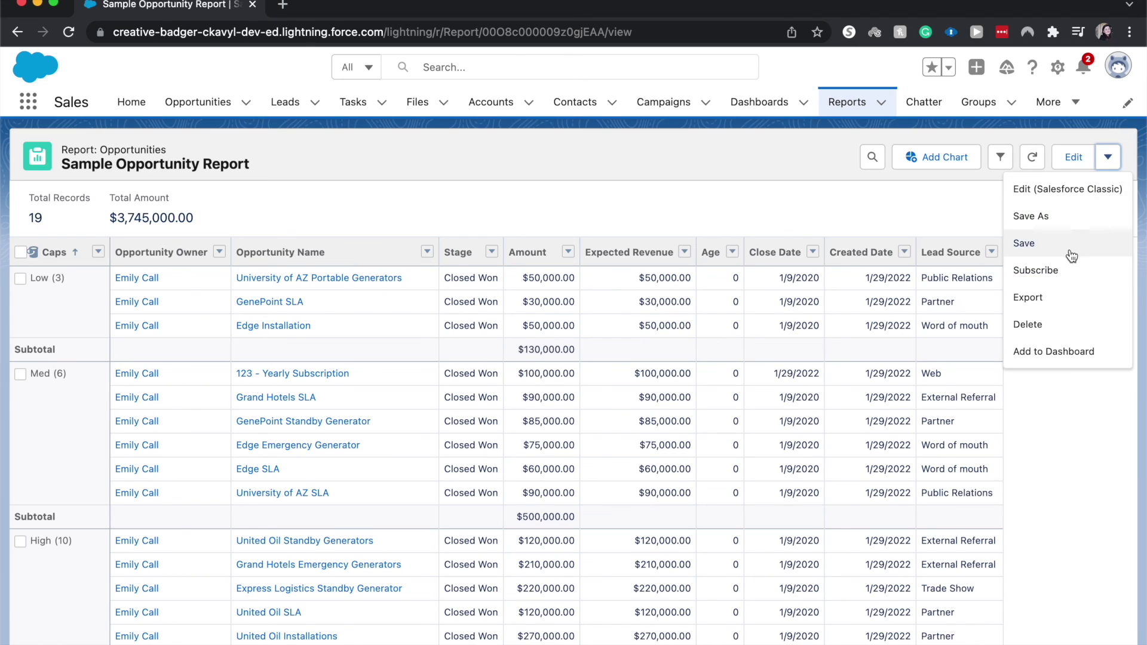